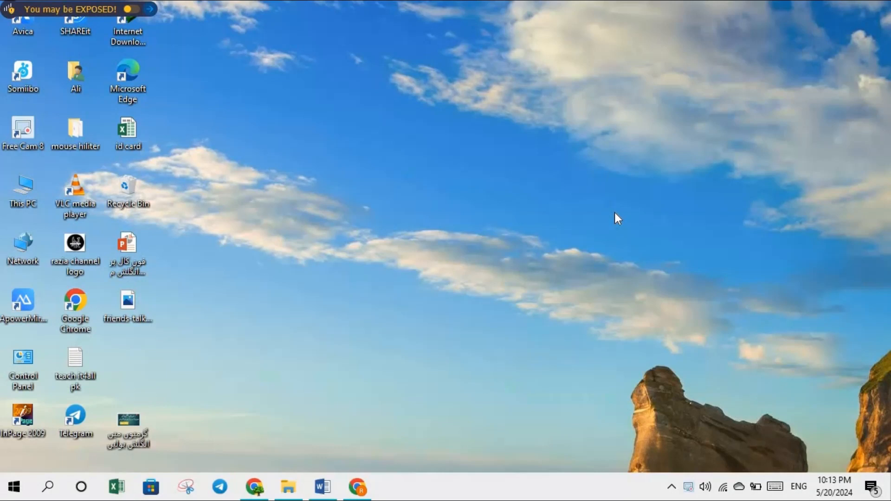
Run sysdm.cpl to open System Properties and bring up the advanced Performance settings
key(super+r)
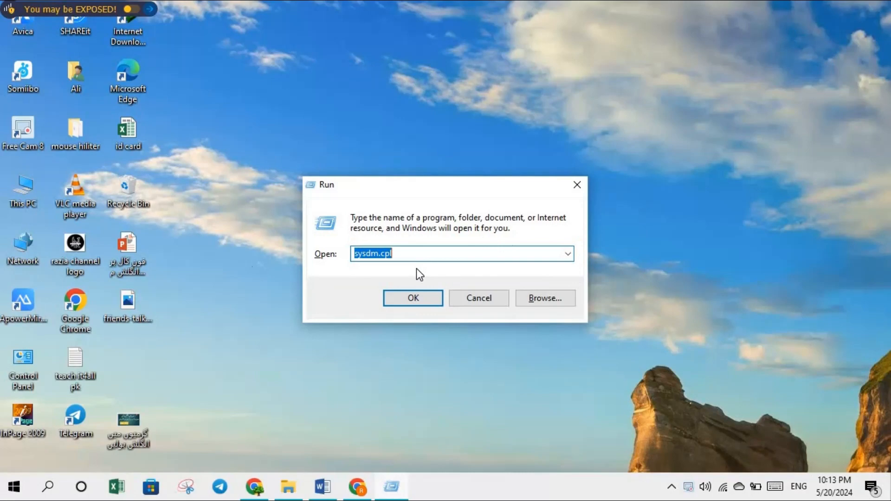
click(413, 293)
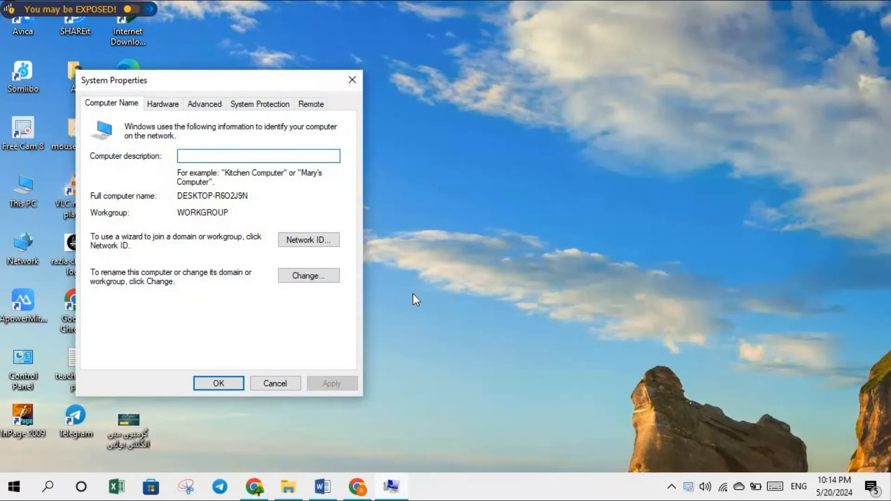
drag(327, 86, 437, 84)
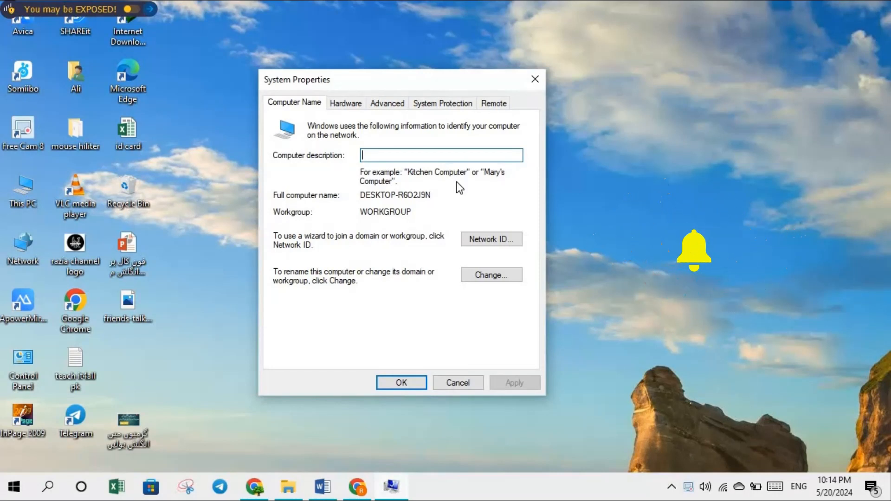
click(388, 104)
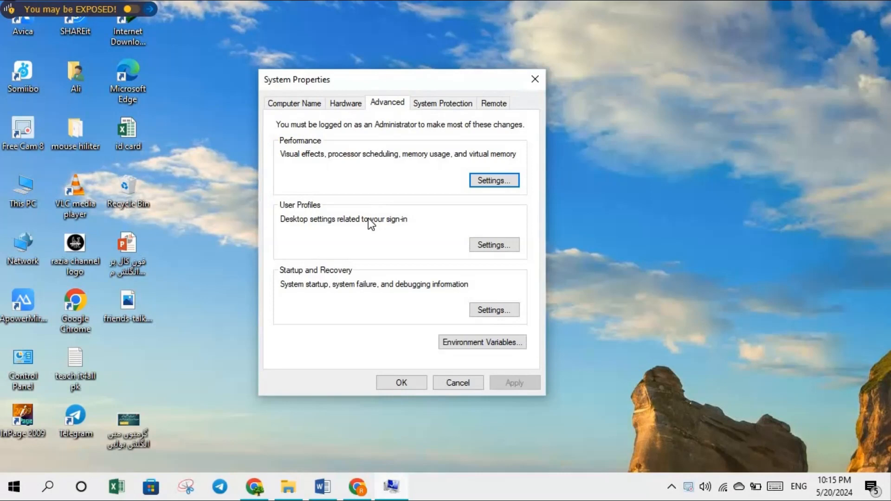
click(493, 182)
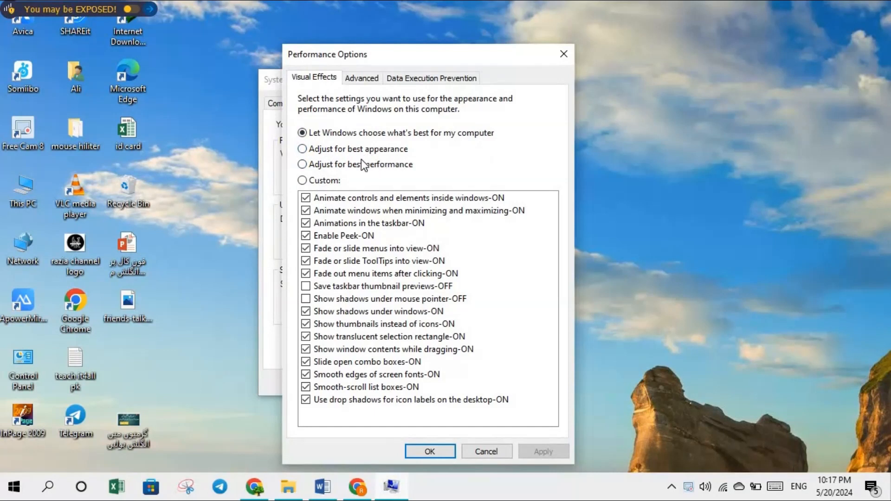
Try the visual effects presets for best appearance and best performance, and close Performance Options and System Properties without applying
click(303, 149)
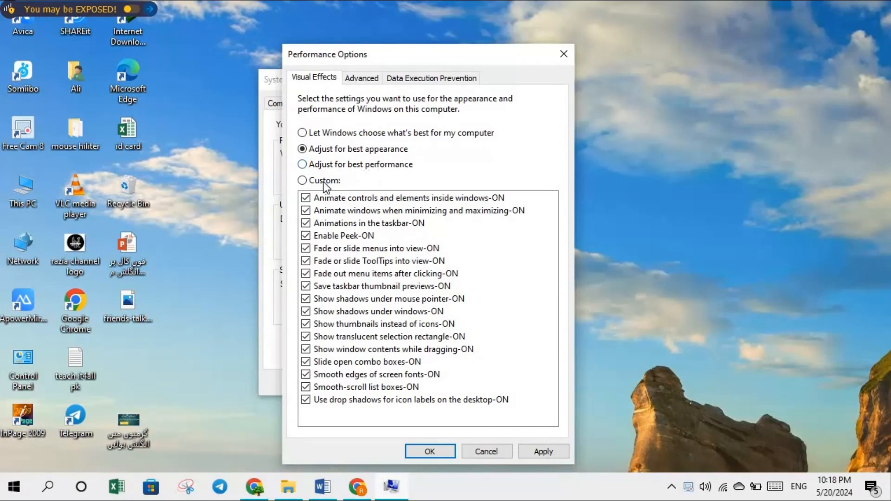
click(302, 165)
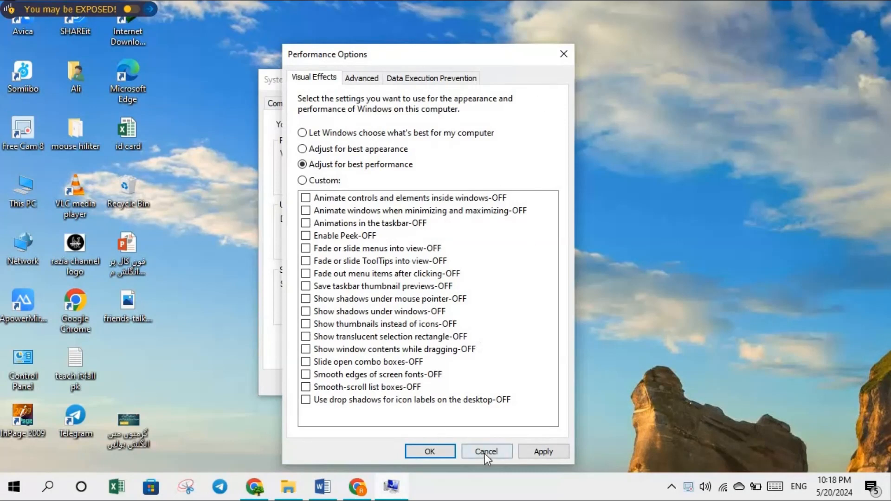
click(563, 56)
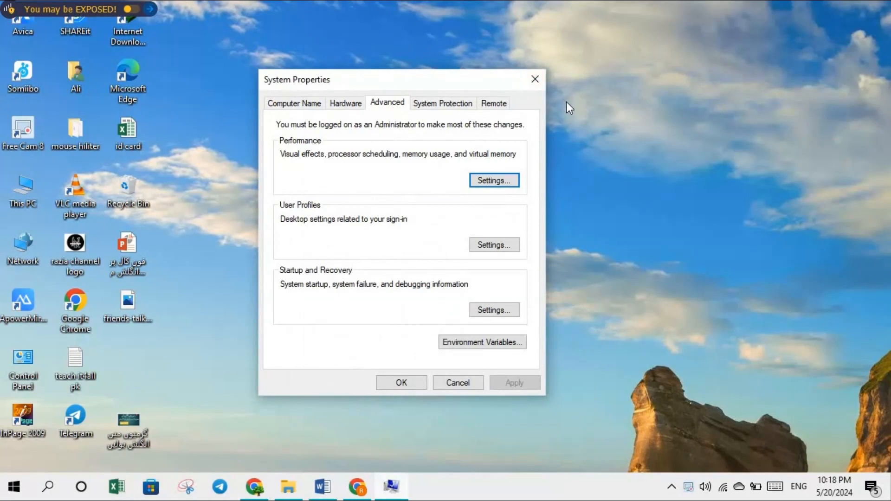
click(536, 81)
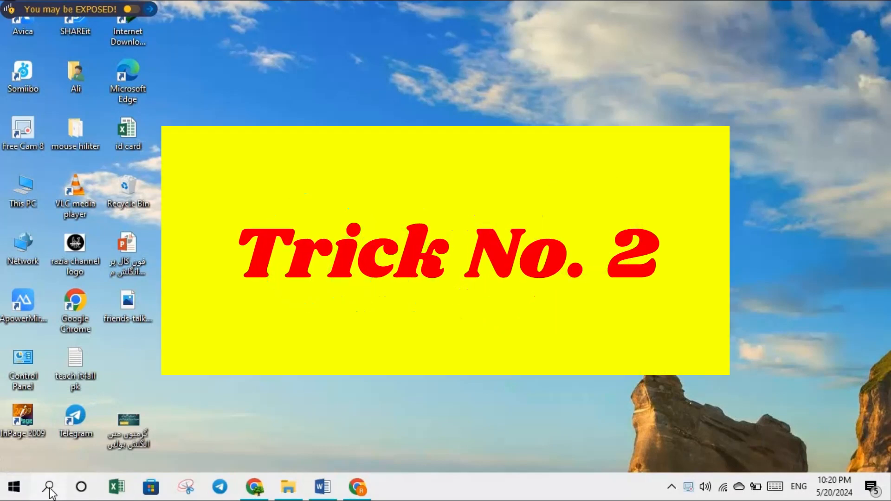
Search Windows for "satar" and open the Startup Apps system settings
click(49, 487)
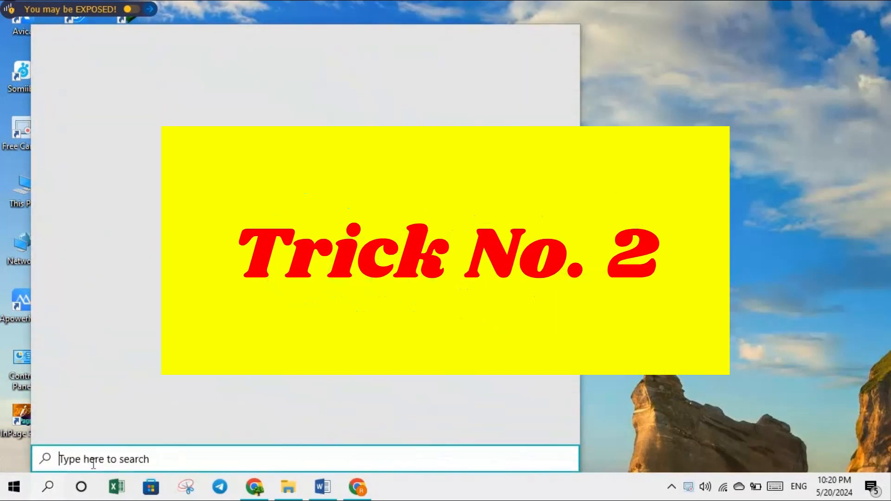
text(sa)
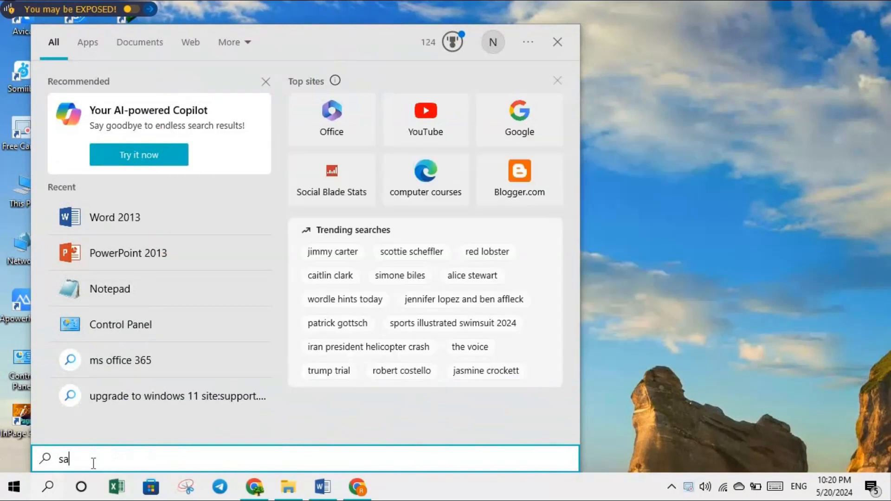
text(t)
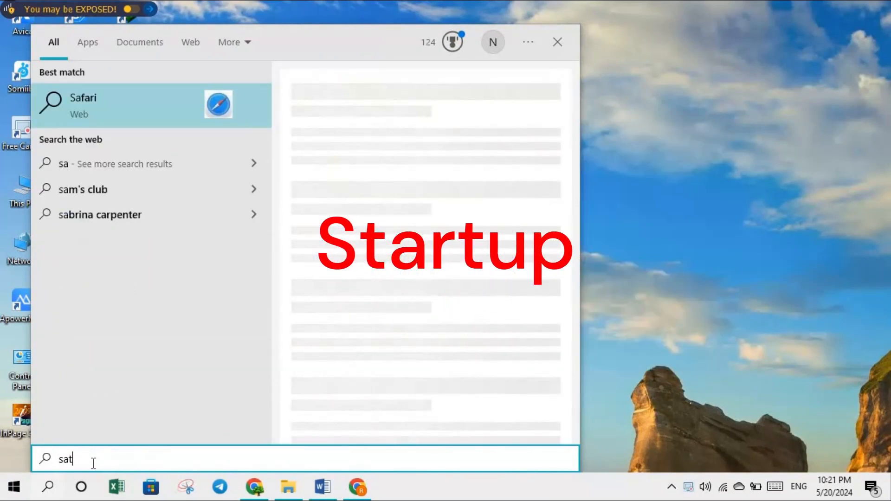
text(ar)
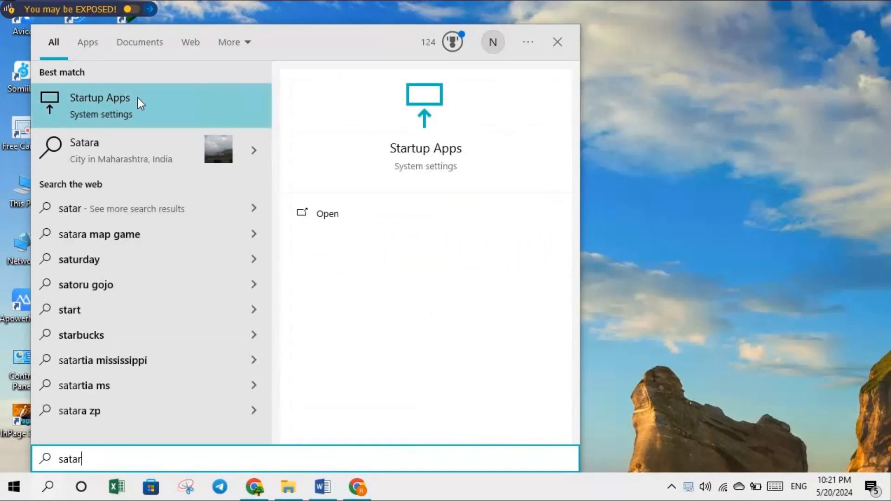
click(93, 105)
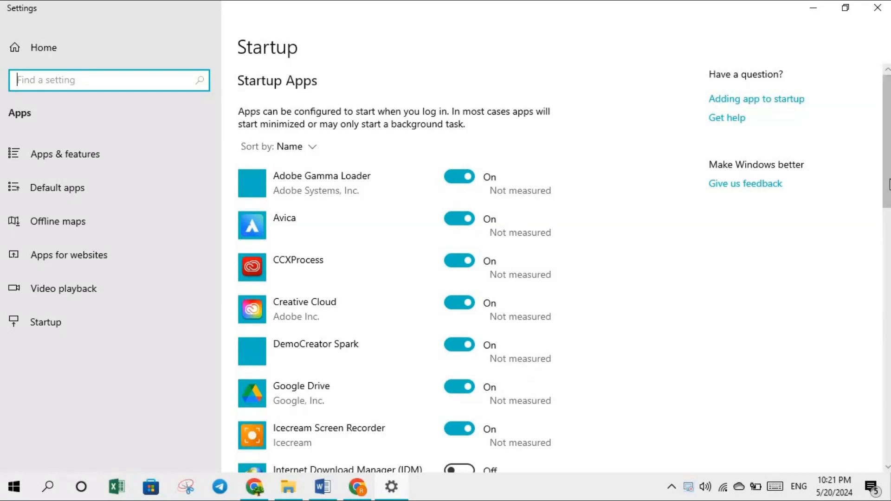
Turn off automatic startup for Adobe Gamma Loader and Avica
mouse_move(886, 185)
mouse_down()
mouse_move(885, 441)
mouse_move(885, 178)
mouse_up()
click(453, 181)
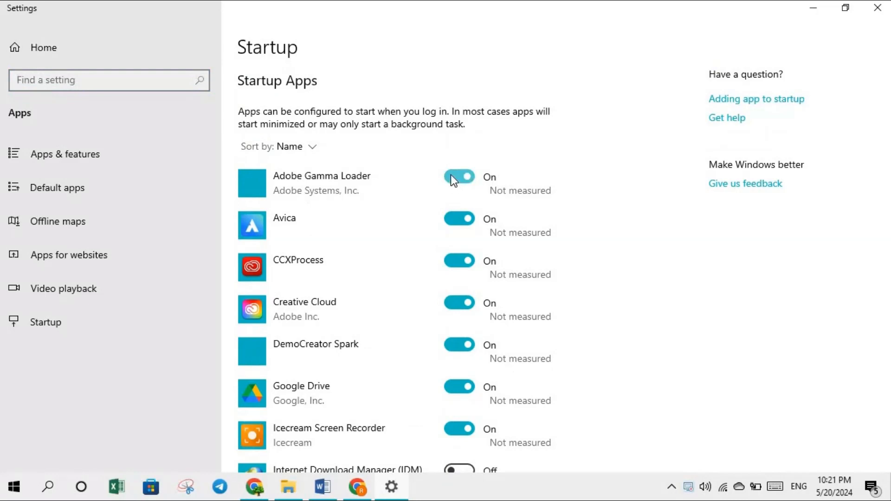
click(451, 176)
click(449, 220)
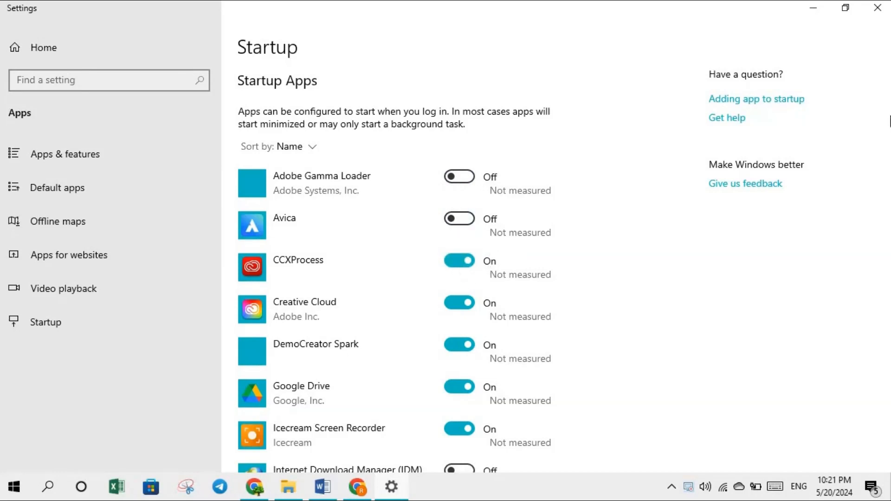
Turn off automatic startup for CCXProcess, Creative Cloud, DemoCreator Spark, Google Drive and Icecream Screen Recorder
scroll(509, 143, down, 3)
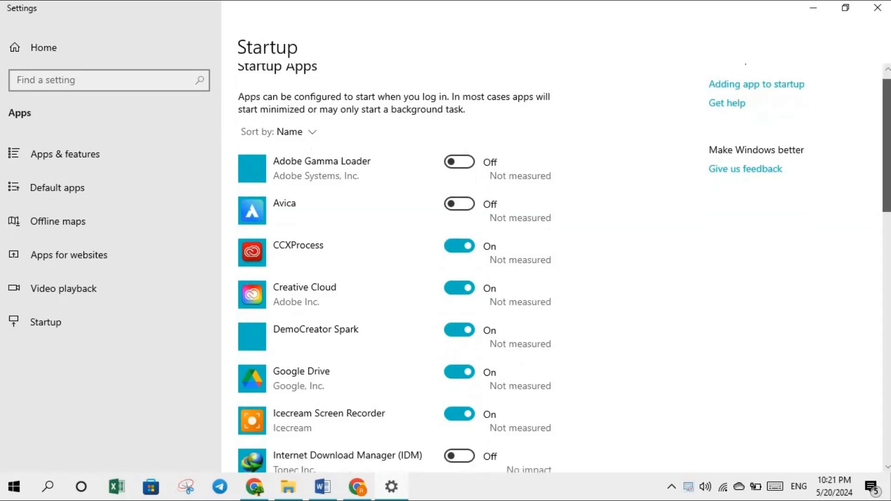
click(455, 136)
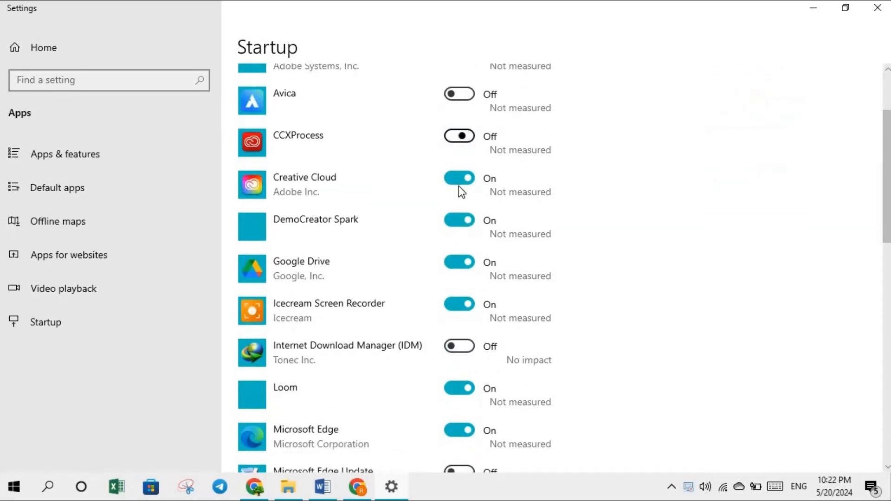
click(450, 178)
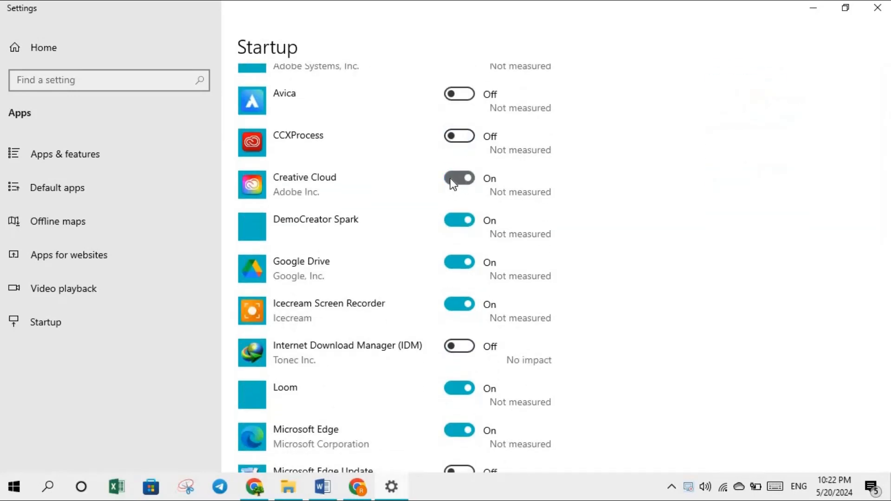
click(454, 222)
click(452, 262)
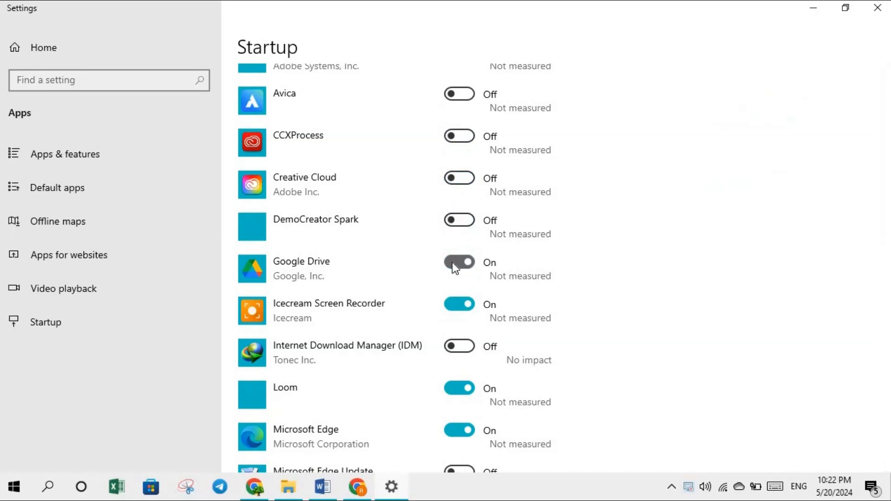
click(454, 306)
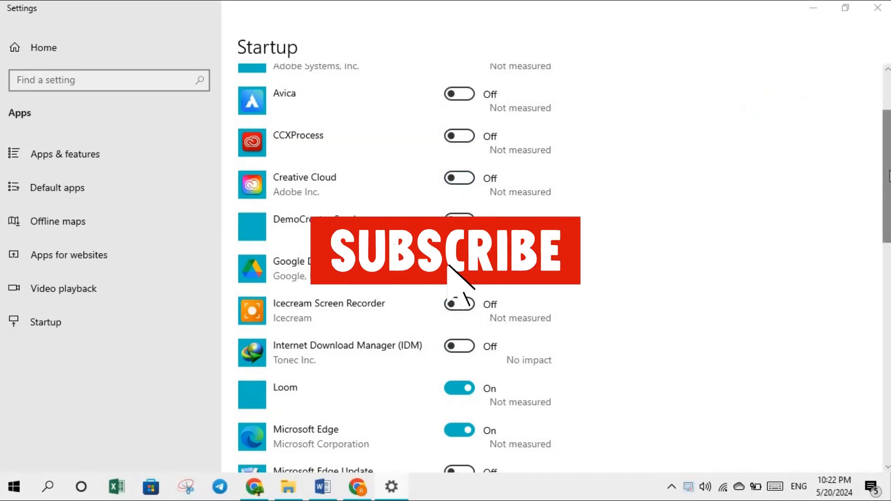
Turn off automatic startup for Loom, Microsoft Edge and Microsoft OneDrive, and dismiss the iTop VPN notification
scroll(454, 306, down, 5)
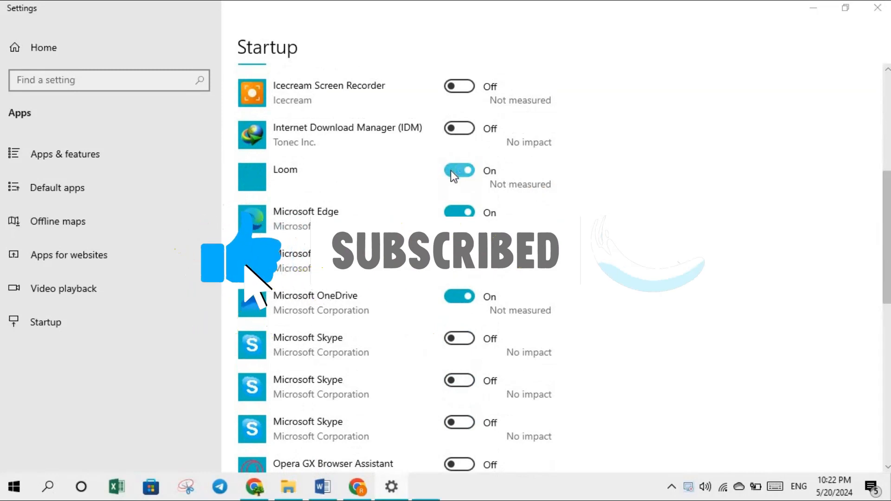
click(450, 171)
click(457, 212)
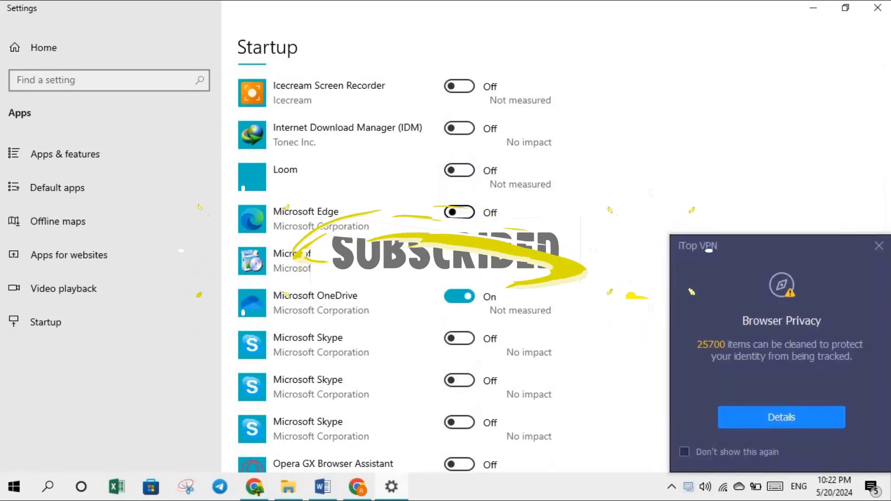
click(458, 296)
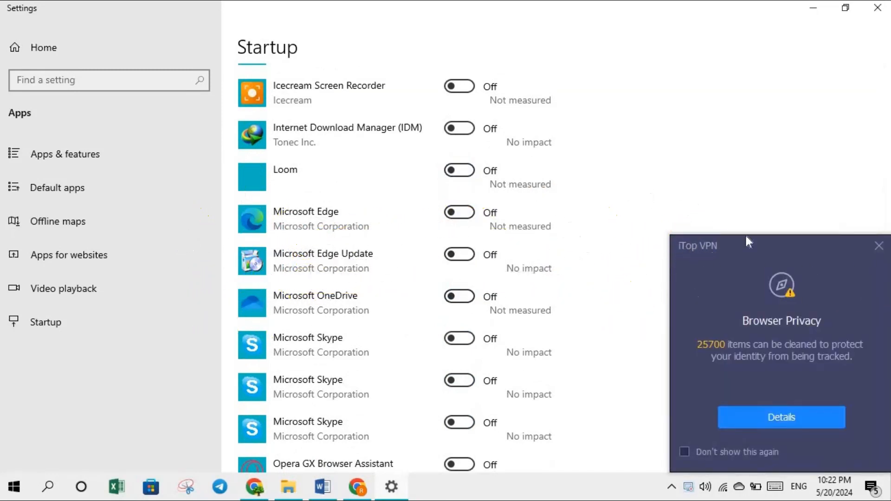
click(879, 245)
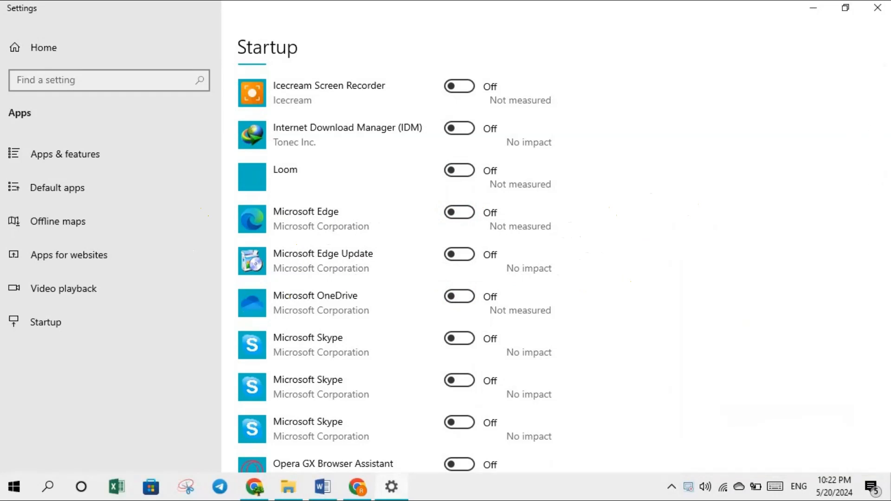
Turn off automatic startup for both PENotify entries, Savior - Telecasted (1) and Screenrec
scroll(675, 235, down, 7)
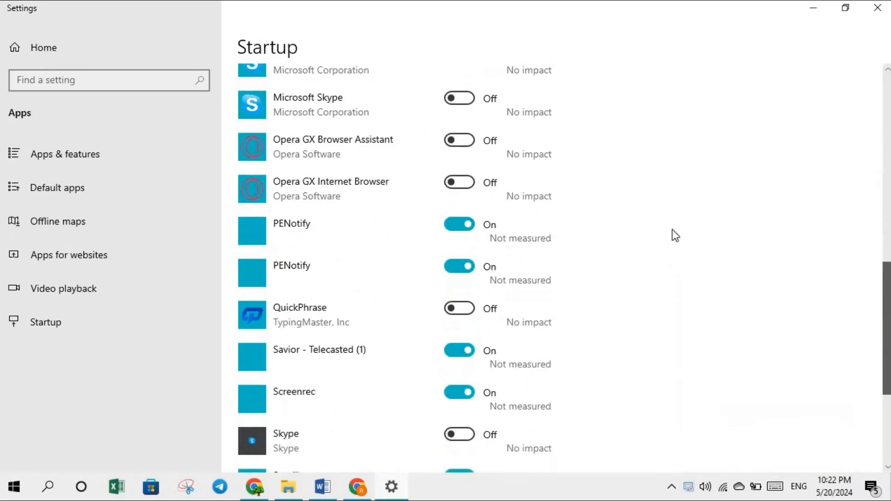
click(449, 227)
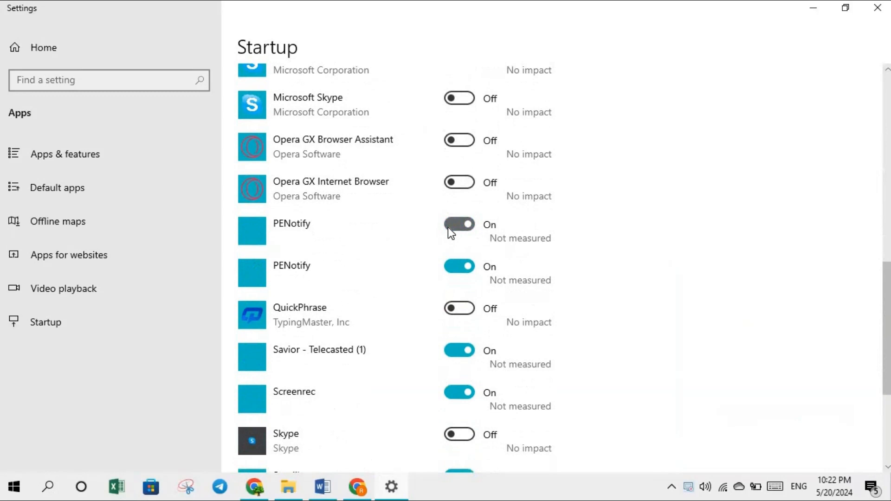
click(455, 273)
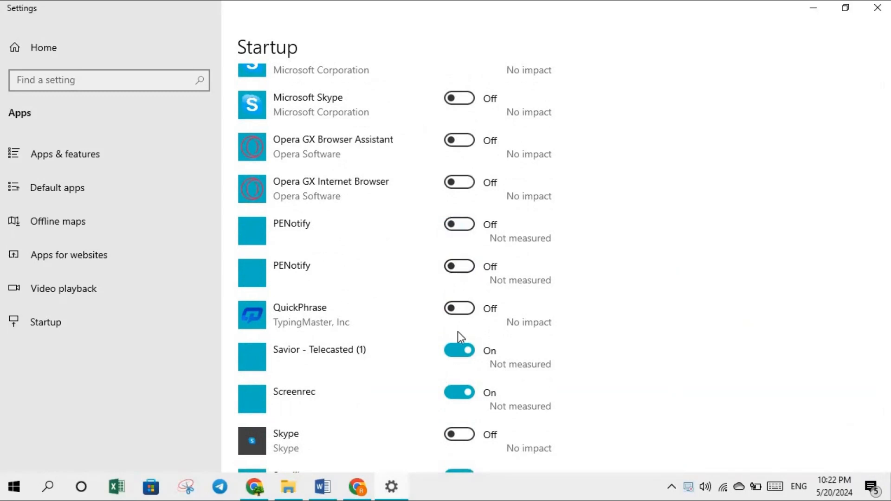
click(453, 354)
click(448, 393)
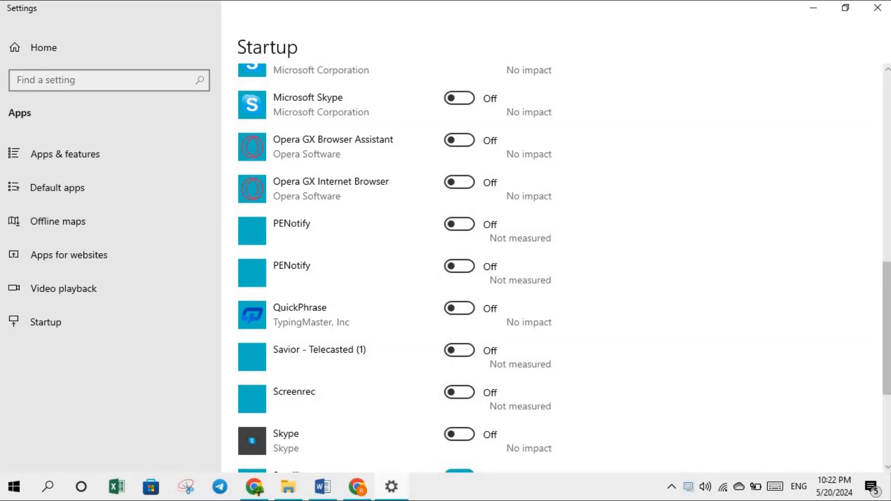
Turn off automatic startup for Wondershare Studio, leaving Somiibo enabled
scroll(888, 380, down, 5)
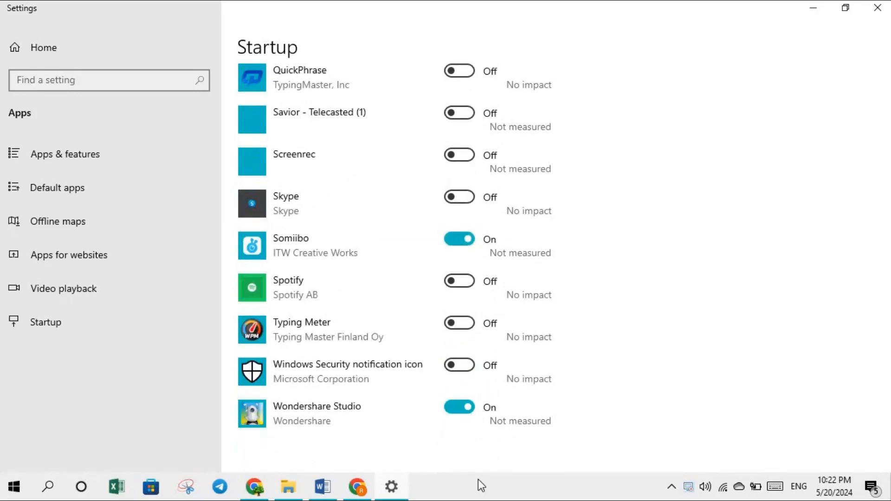
click(451, 408)
scroll(875, 332, up, 10)
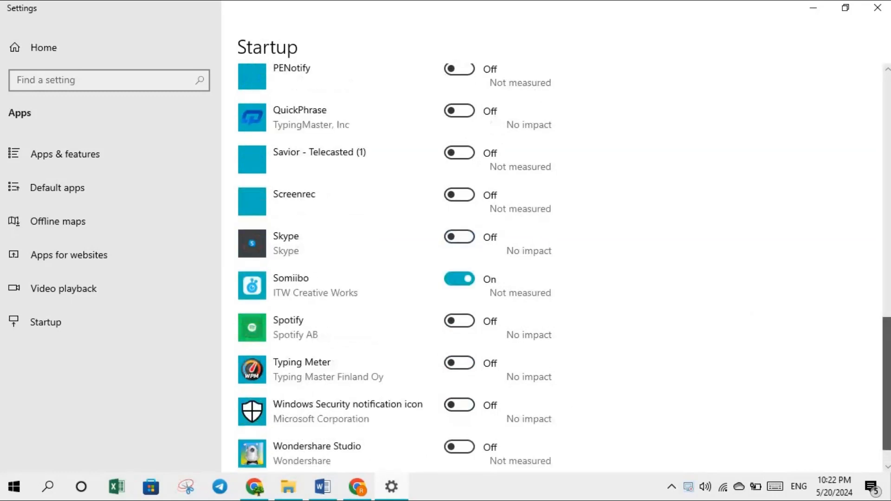
drag(887, 139, 886, 116)
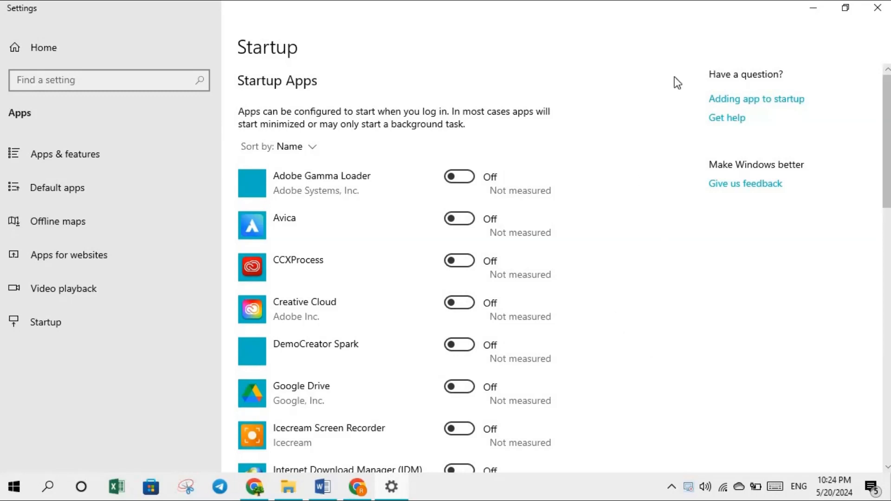
Close the Settings window and return to the desktop
click(808, 16)
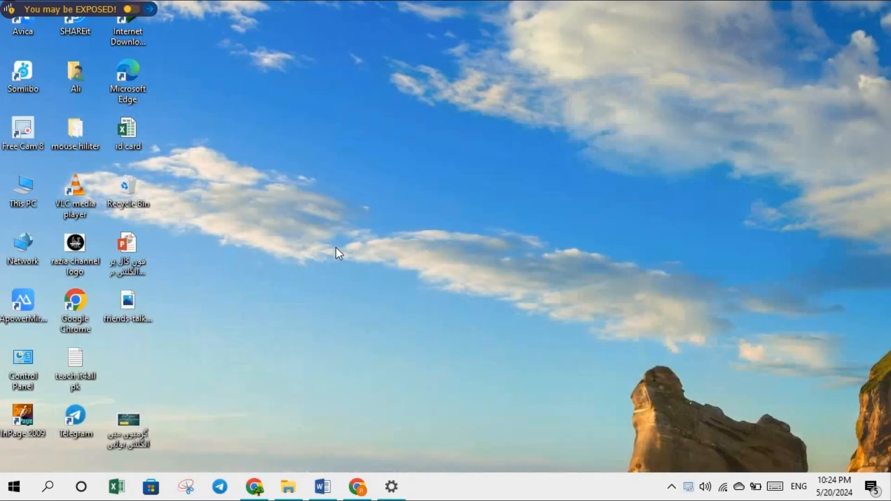
click(403, 494)
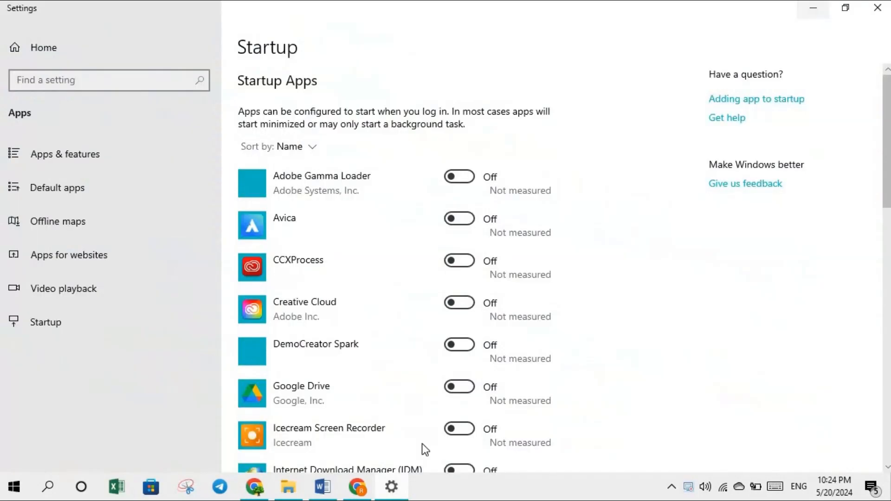
click(878, 8)
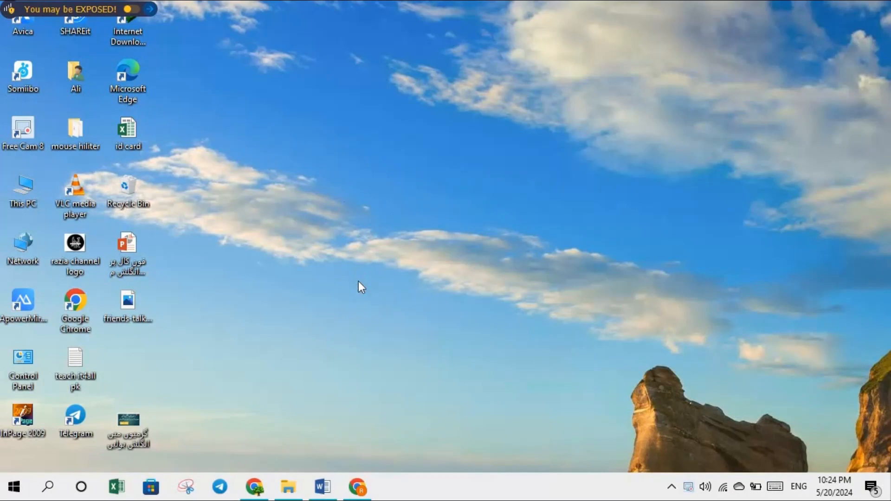
Open the Windows Temp folder with the Run command temp
key(super+r)
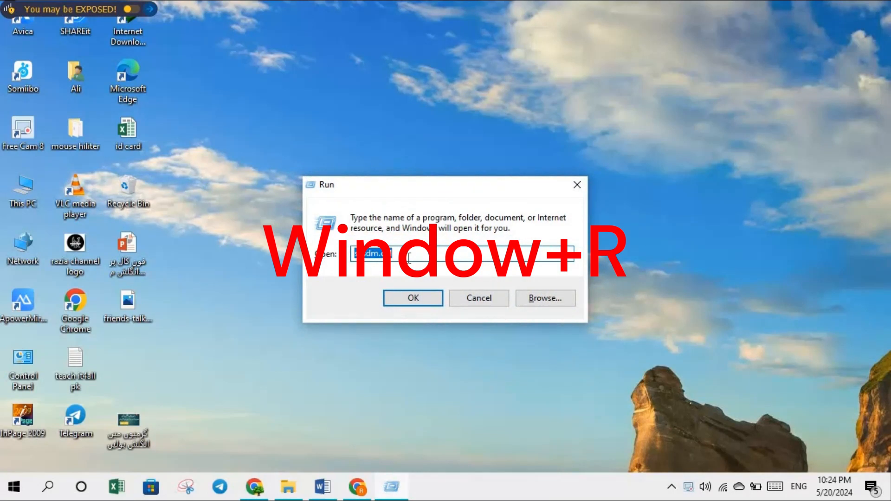
key(BackSpace)
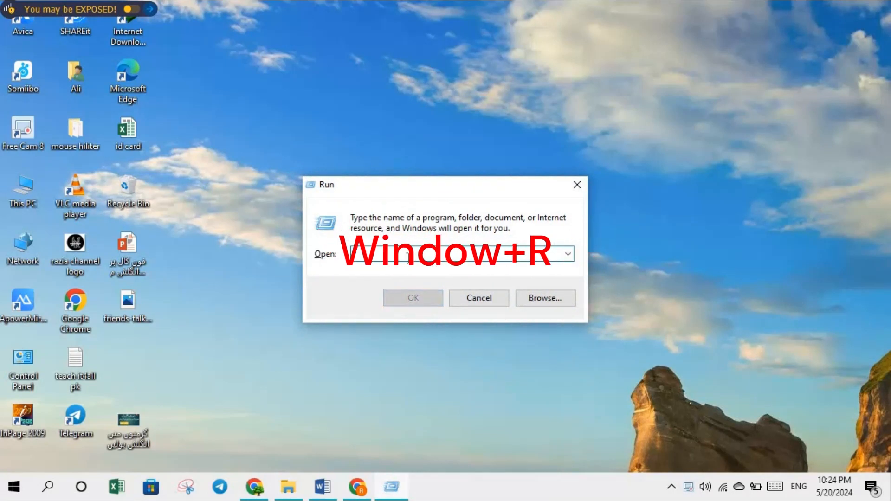
text(t)
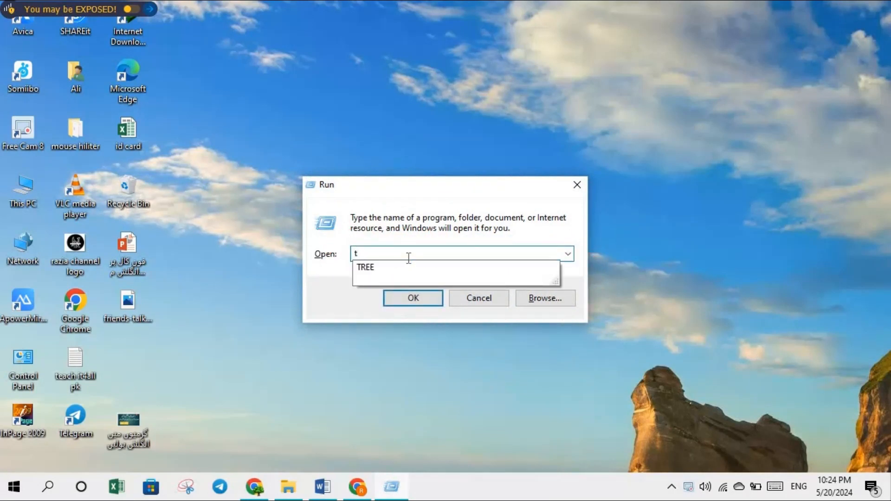
text(em)
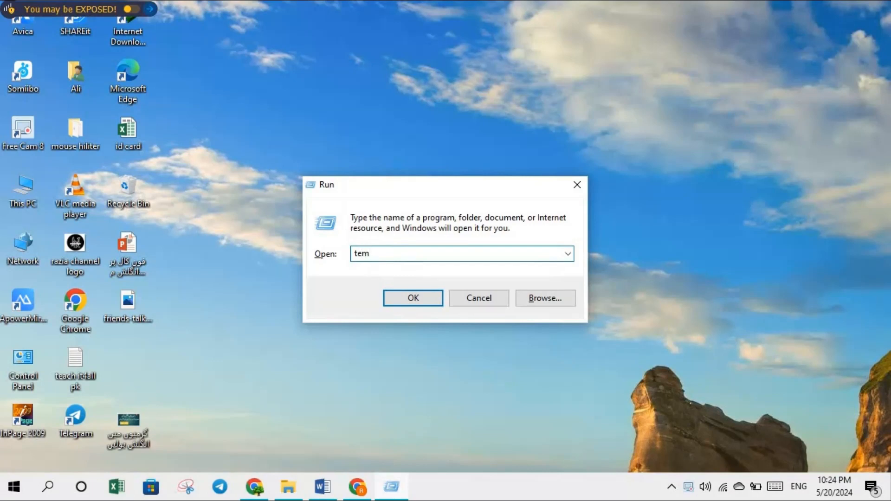
text(p)
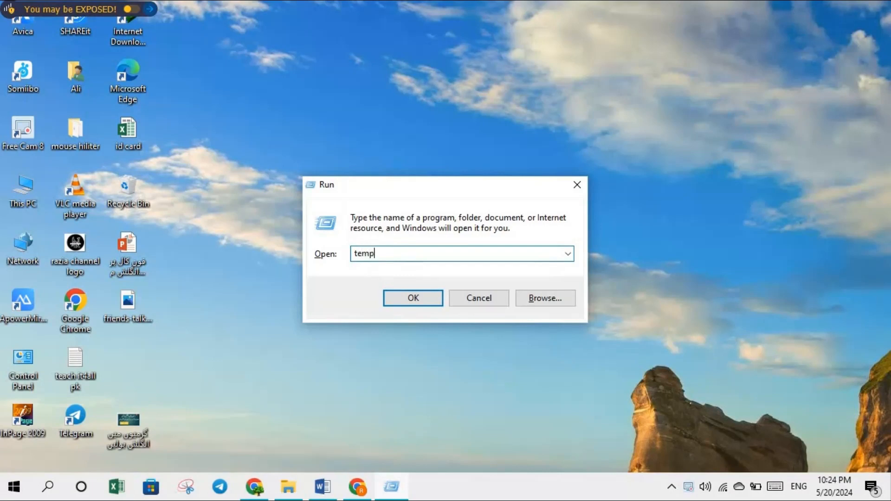
click(416, 298)
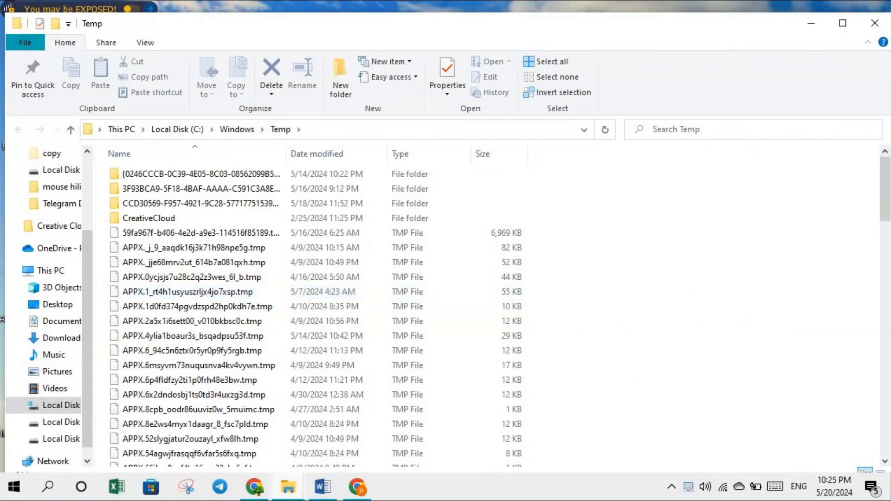
Select everything in the Temp folder and permanently delete it, confirming the deletion
scroll(888, 246, down, 1)
drag(888, 246, 887, 162)
key(ctrl+a)
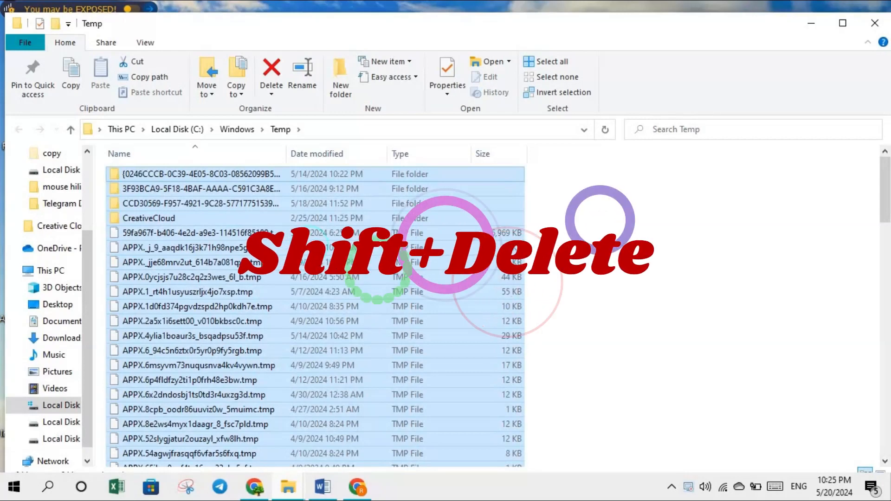
key(shift+Delete)
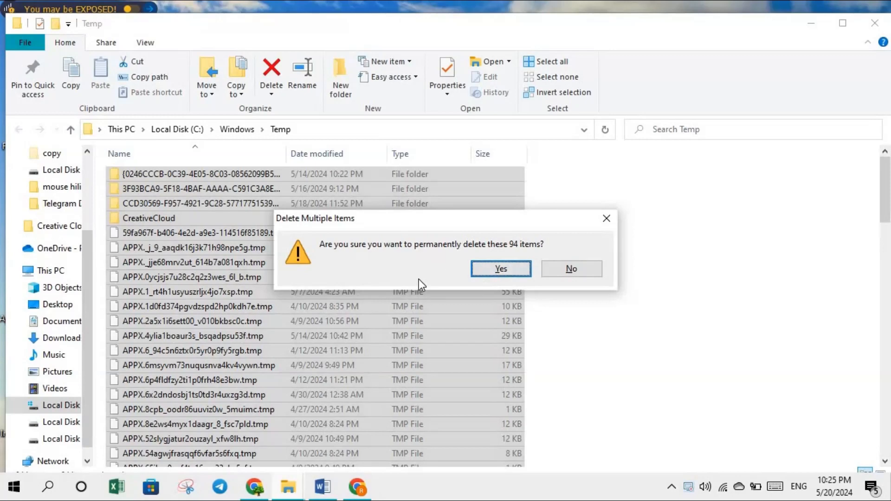
click(494, 271)
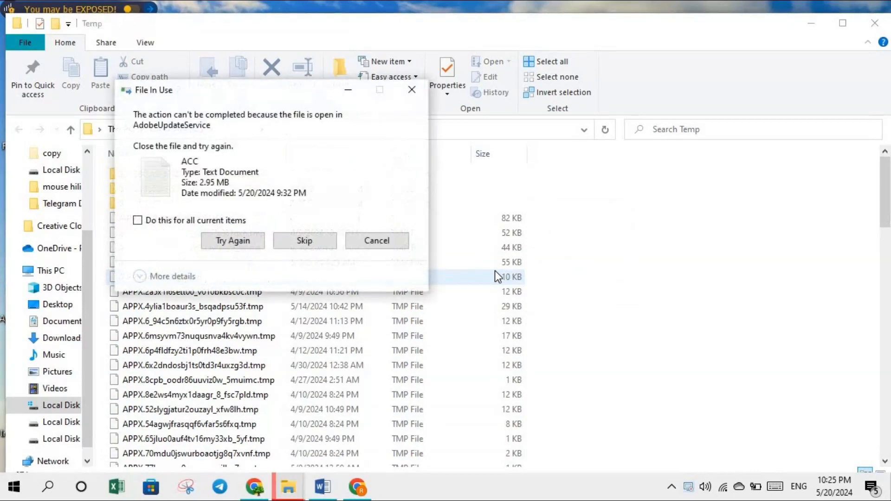
Skip the temp files that are in use, applying the skip to all current items after the first few
click(295, 240)
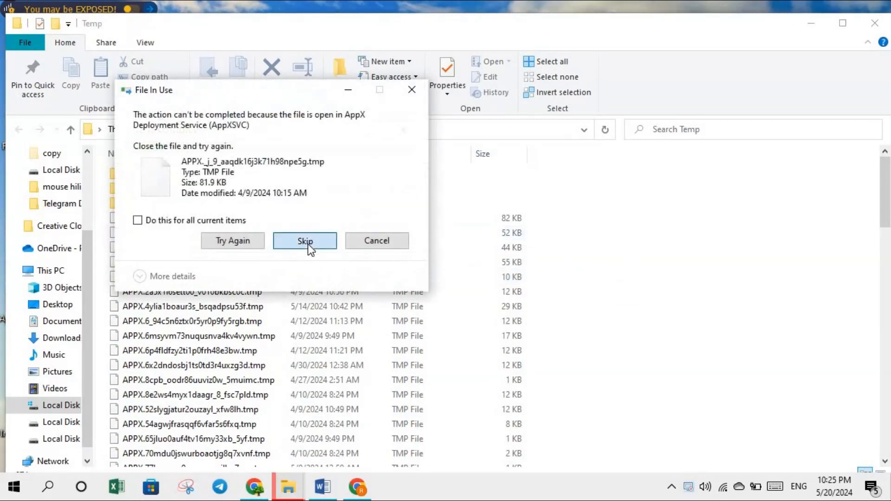
click(308, 244)
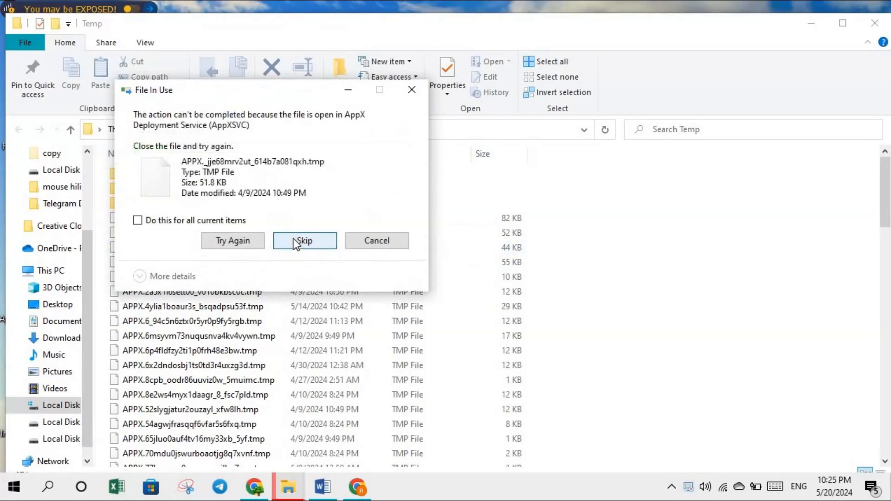
click(294, 239)
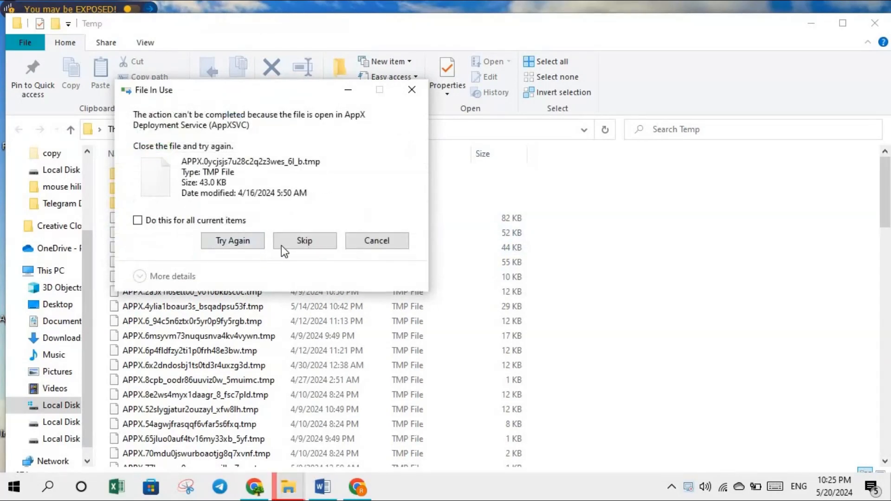
click(297, 241)
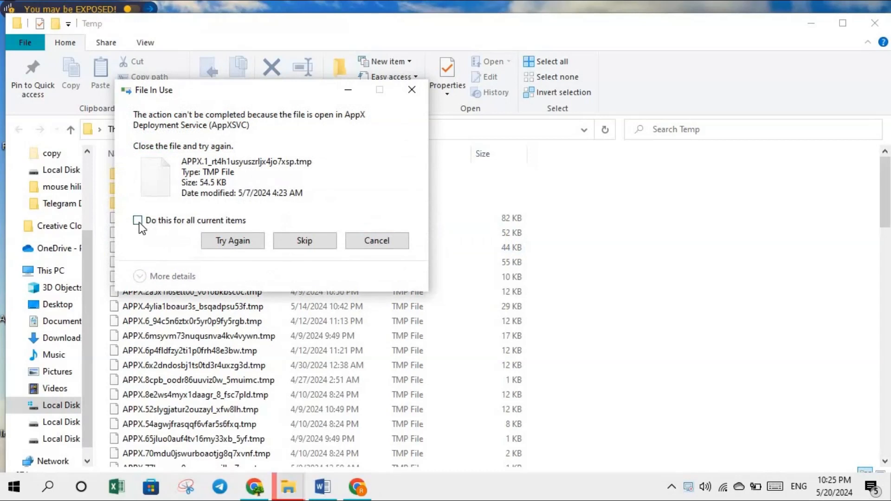
click(138, 220)
click(294, 241)
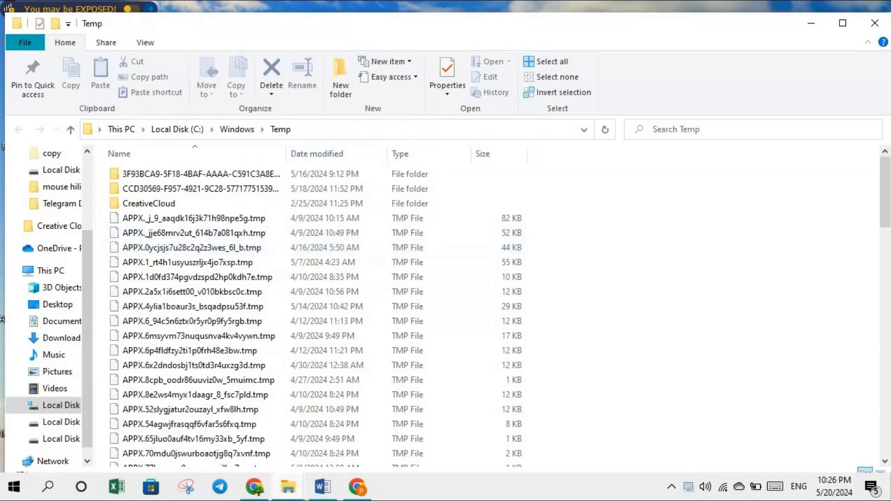
Try to permanently delete the items remaining in the Temp folder, skipping files in use, and cancel the deletion
drag(885, 190, 863, 22)
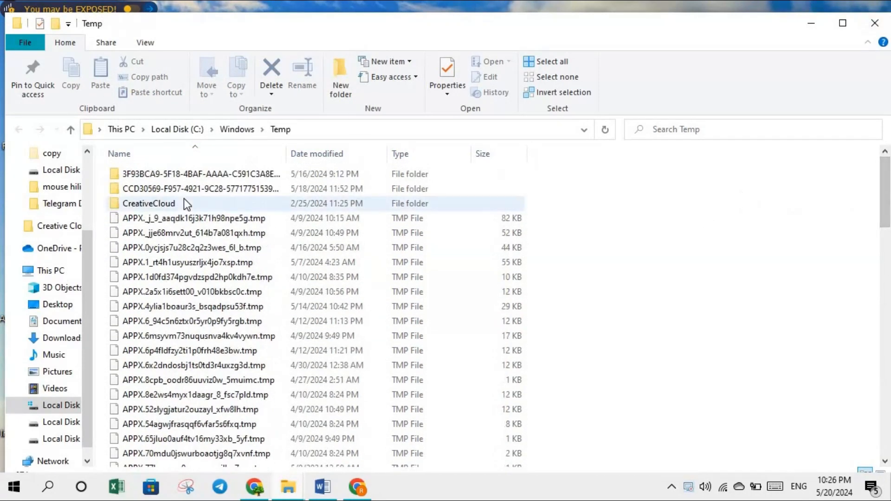
click(105, 216)
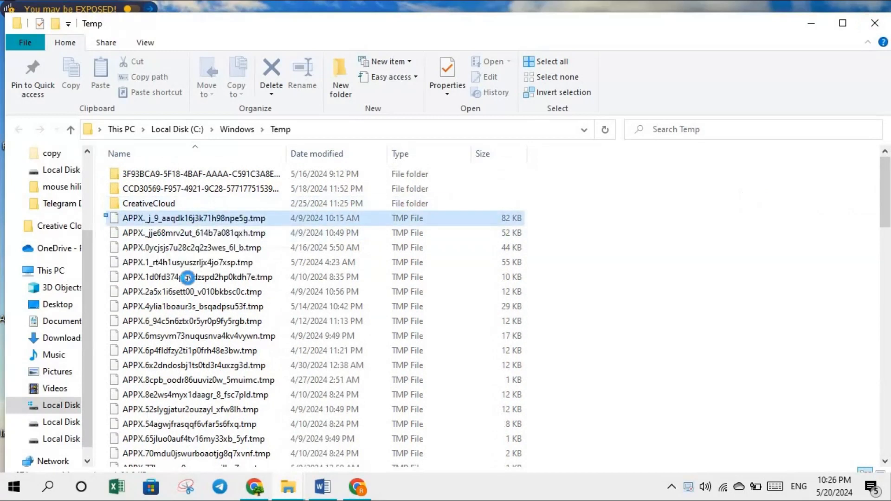
click(617, 263)
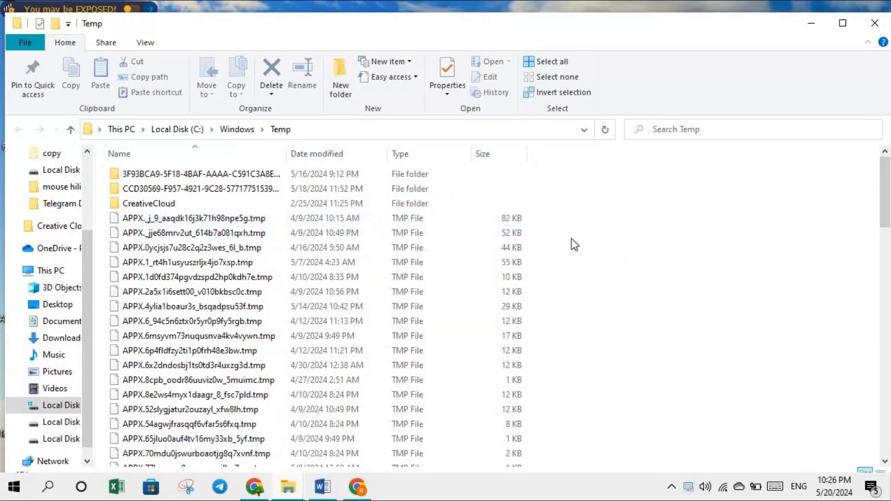
drag(567, 233, 124, 499)
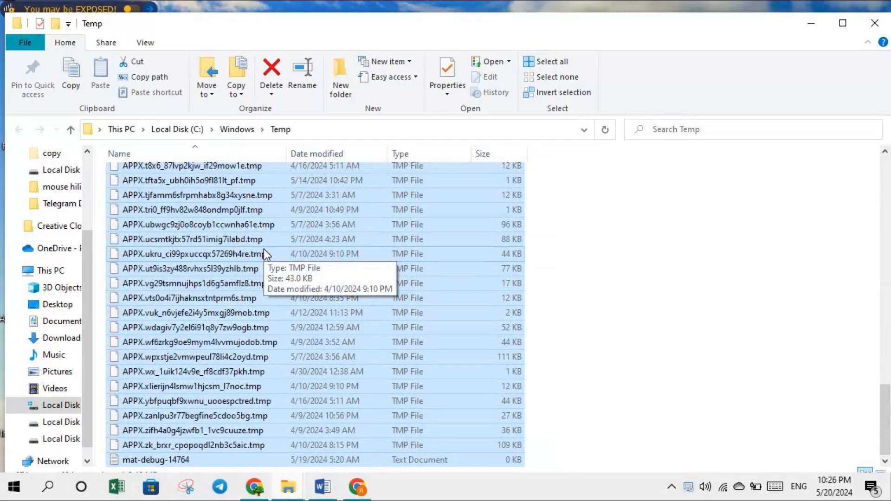
key(shift+Delete)
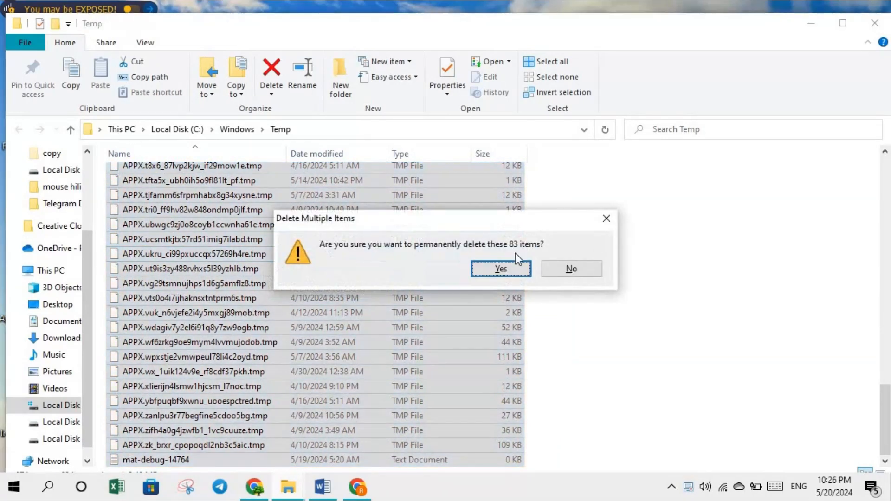
click(519, 270)
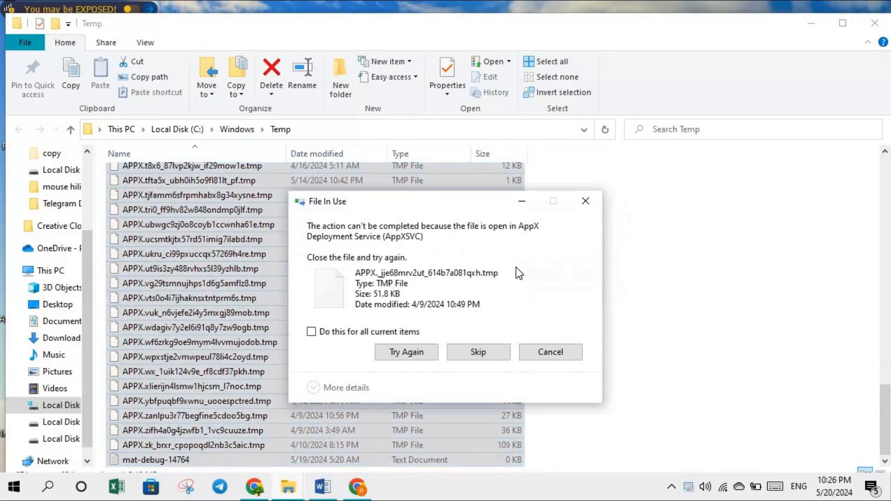
click(483, 355)
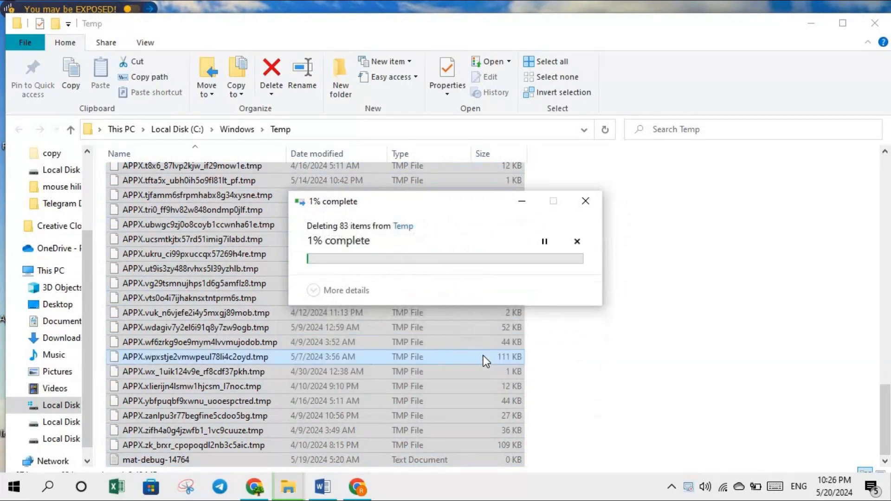
click(489, 354)
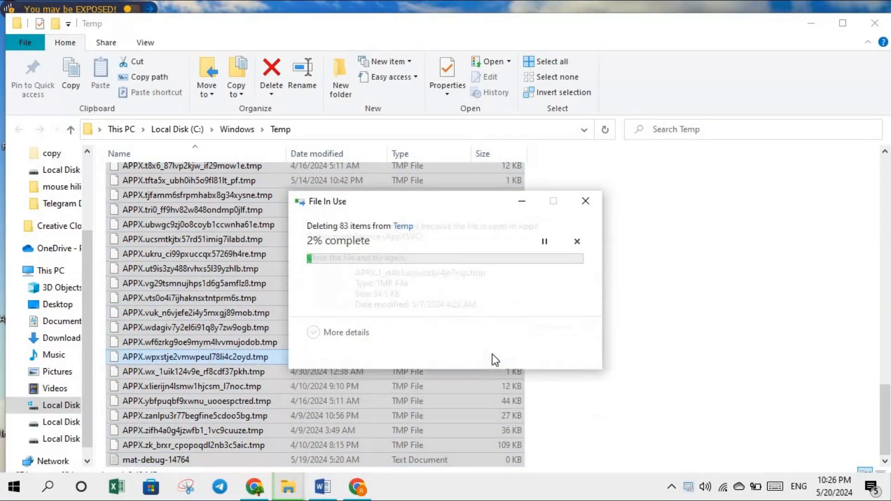
click(586, 201)
Go up from Temp to its parent Windows folder
key(alt+Up)
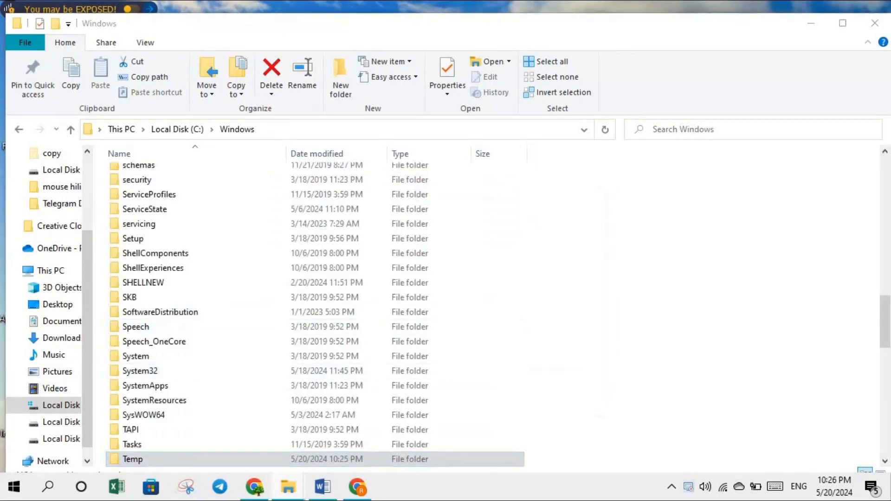
mouse_move(889, 335)
mouse_down()
mouse_move(889, 443)
mouse_move(889, 200)
mouse_move(889, 338)
mouse_up()
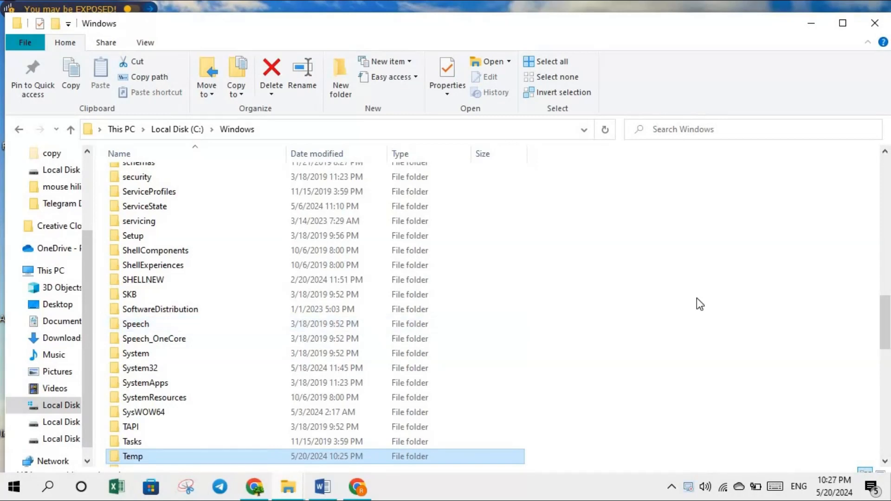
Search Windows for "up", open Check for updates, and review the list of available updates on the Windows Update page
click(52, 485)
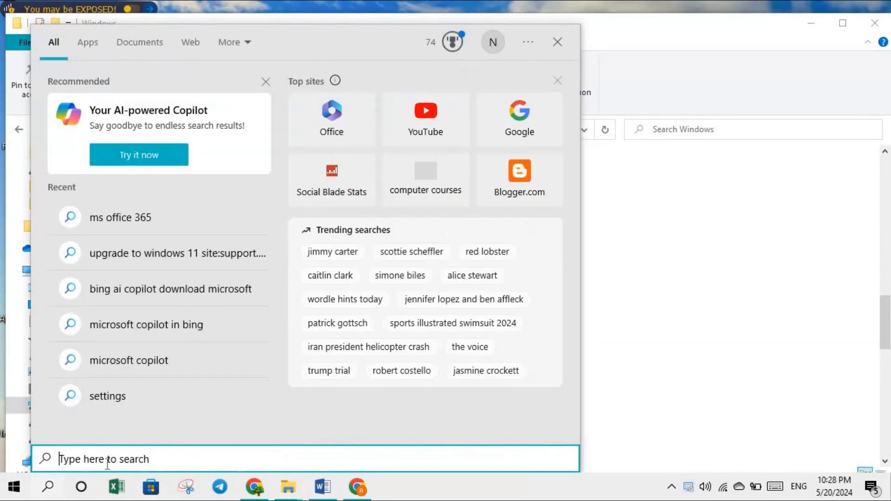
text(up)
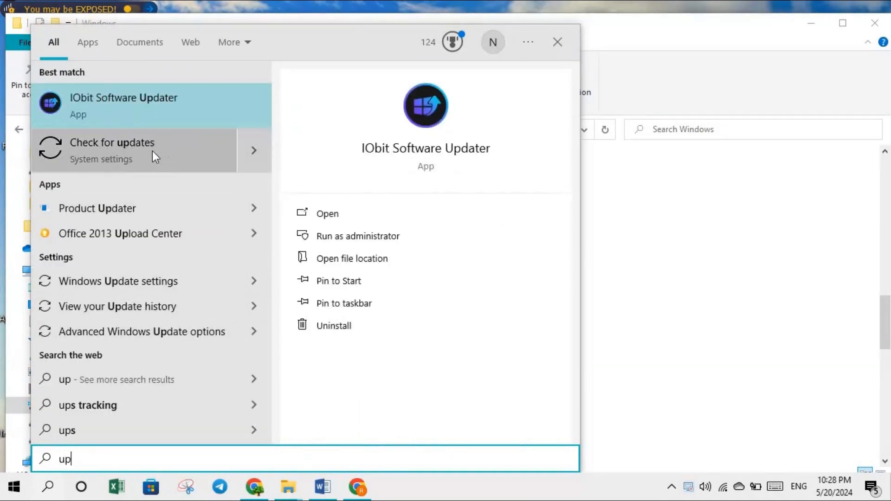
click(139, 151)
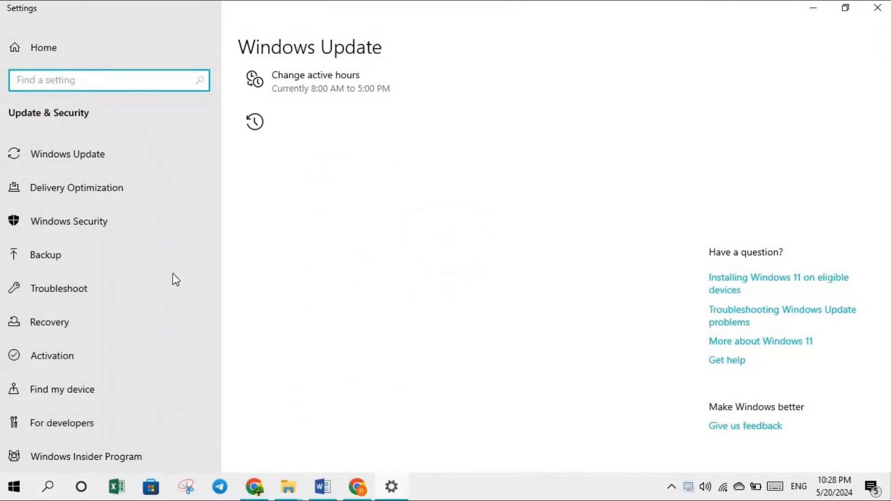
click(91, 157)
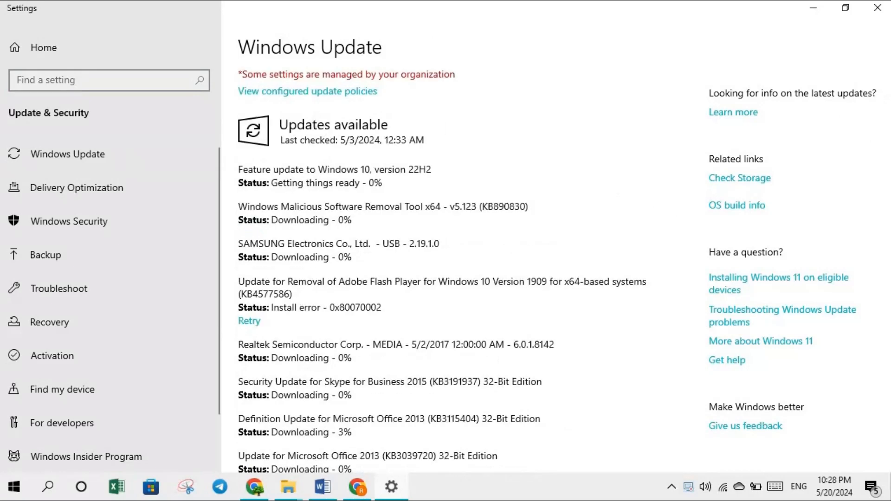
scroll(888, 152, down, 2)
scroll(888, 152, down, 20)
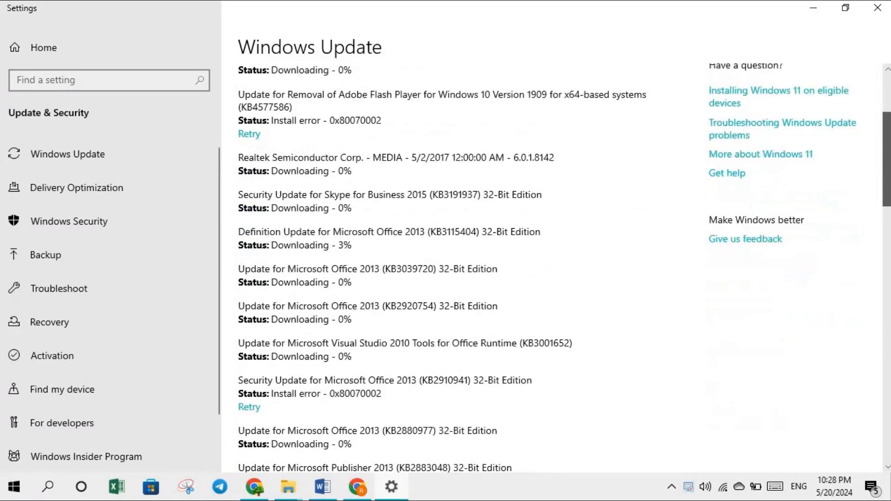
scroll(564, 268, down, 10)
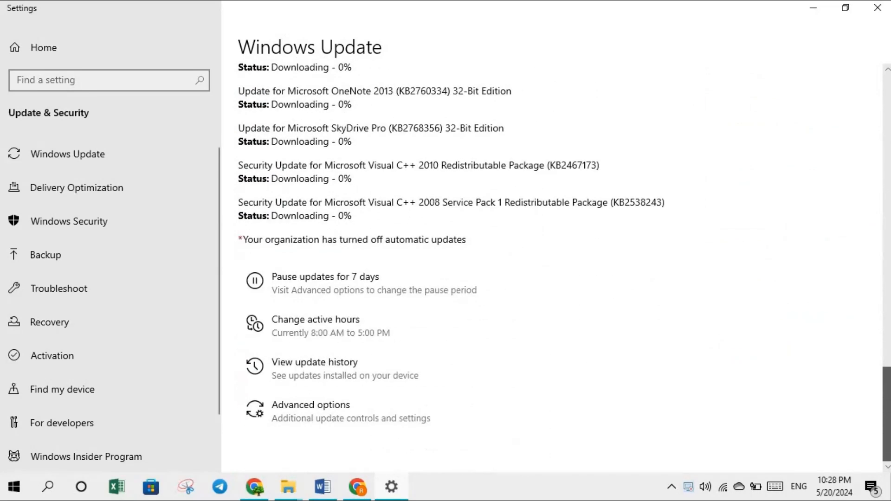
scroll(871, 69, up, 20)
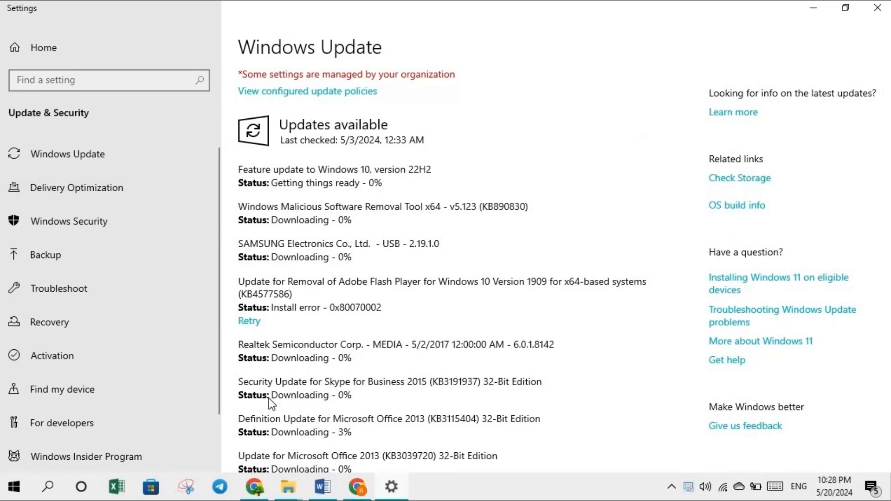
Switch to the File Explorer window at the Windows folder and look at Local Disk (C:) and the disks under This PC
mouse_move(294, 496)
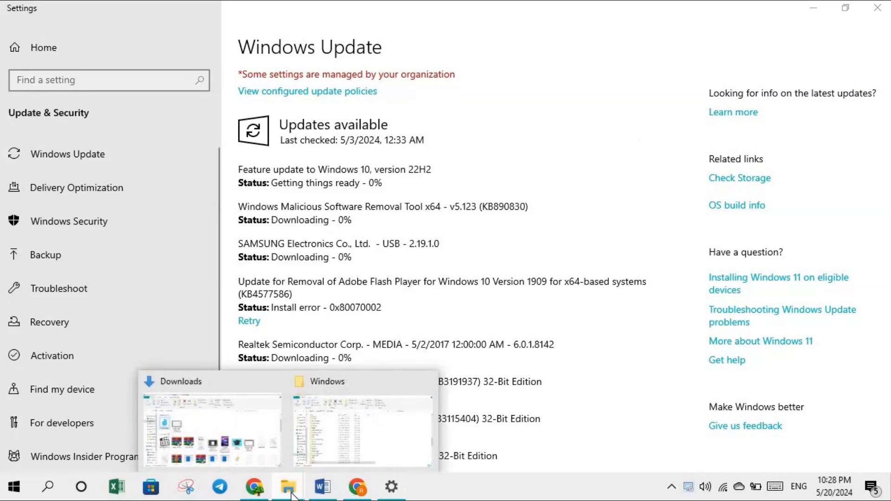
click(324, 441)
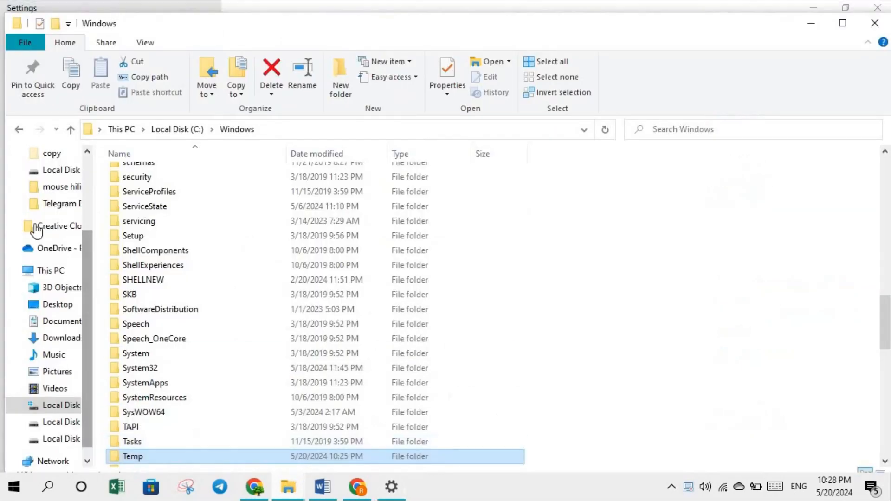
scroll(93, 366, up, 1)
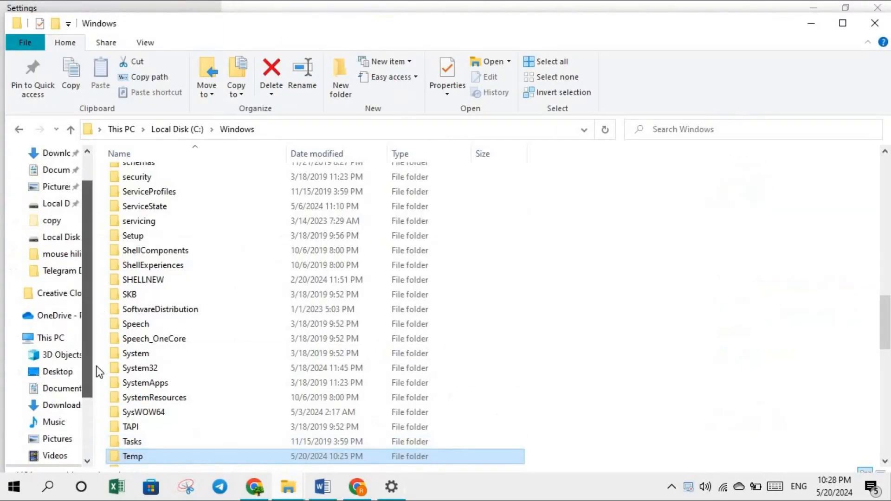
scroll(93, 415, down, 1)
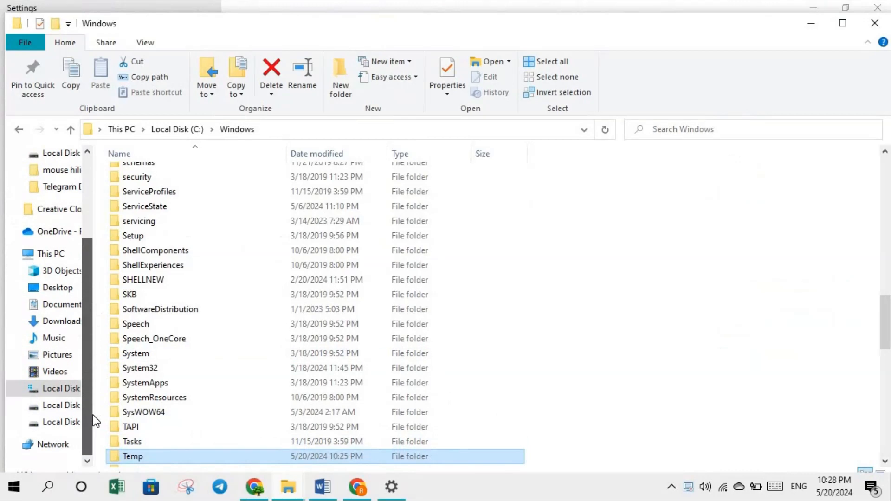
click(62, 390)
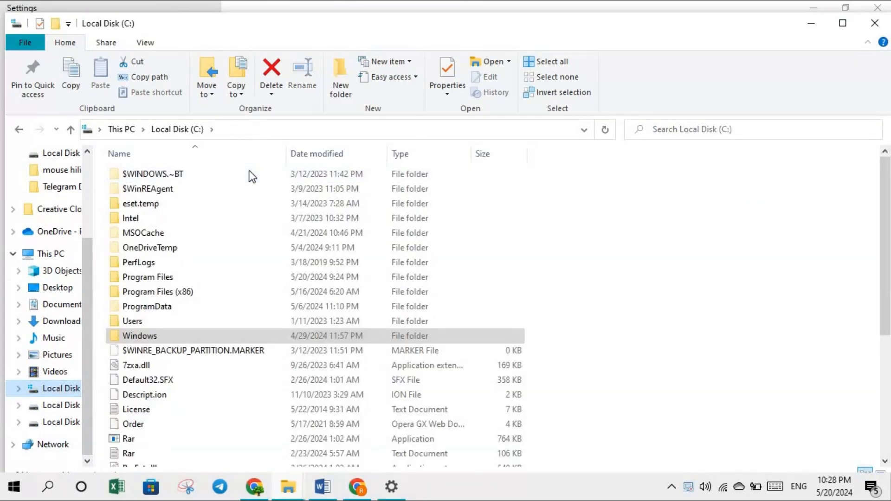
click(127, 130)
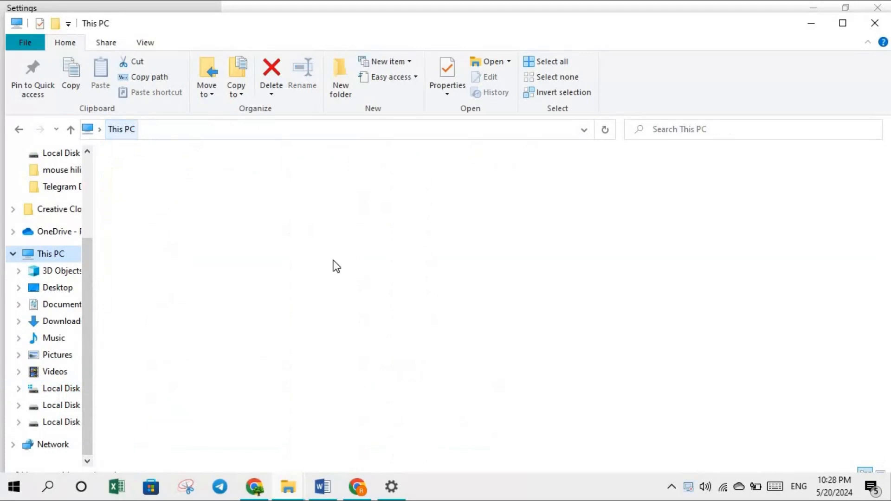
click(260, 284)
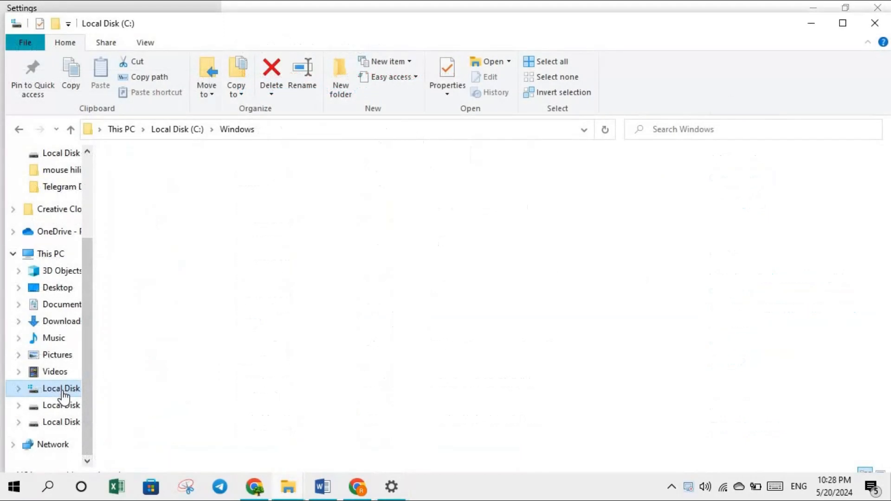
click(63, 393)
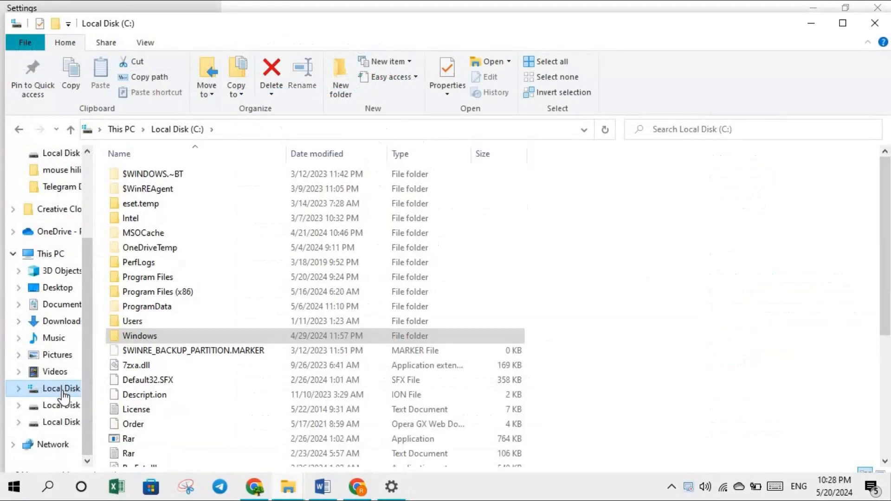
click(122, 129)
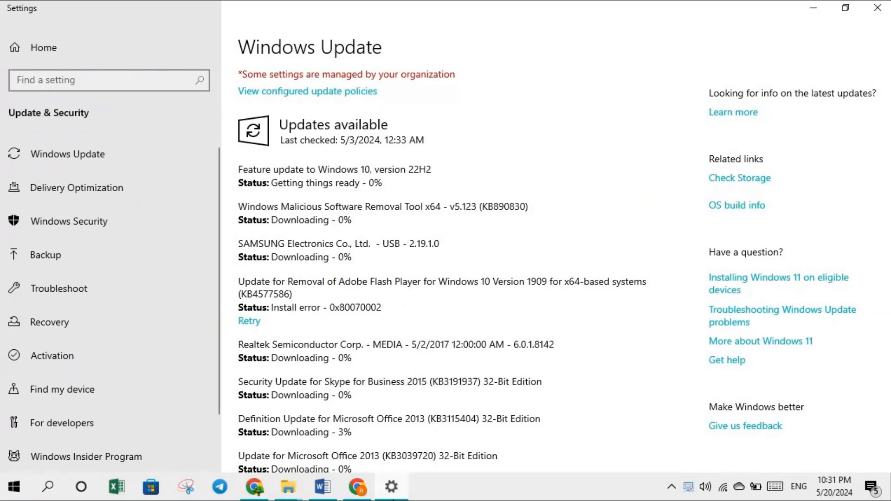
Search Windows for "pow", open the "power options" web suggestion, and close the browser window
click(357, 487)
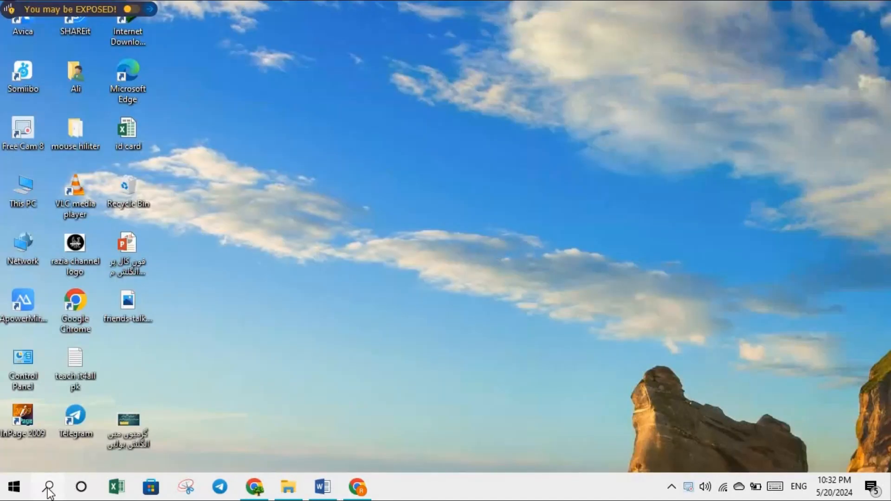
click(48, 487)
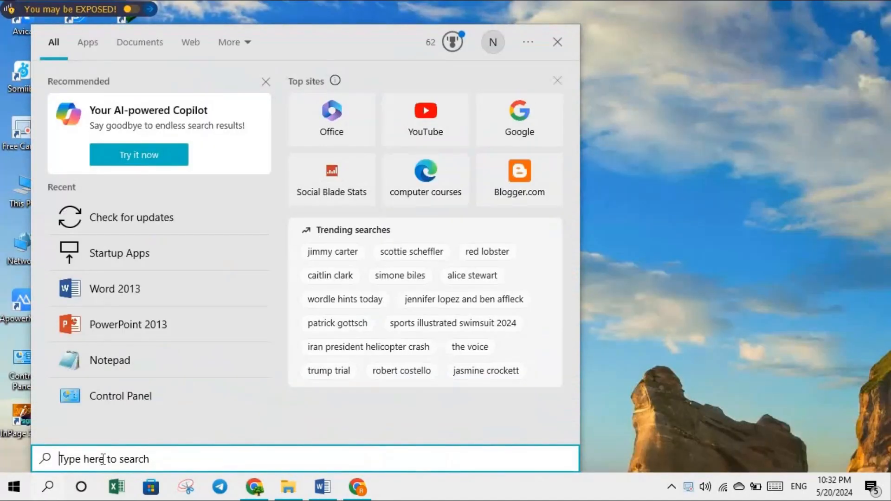
text(po)
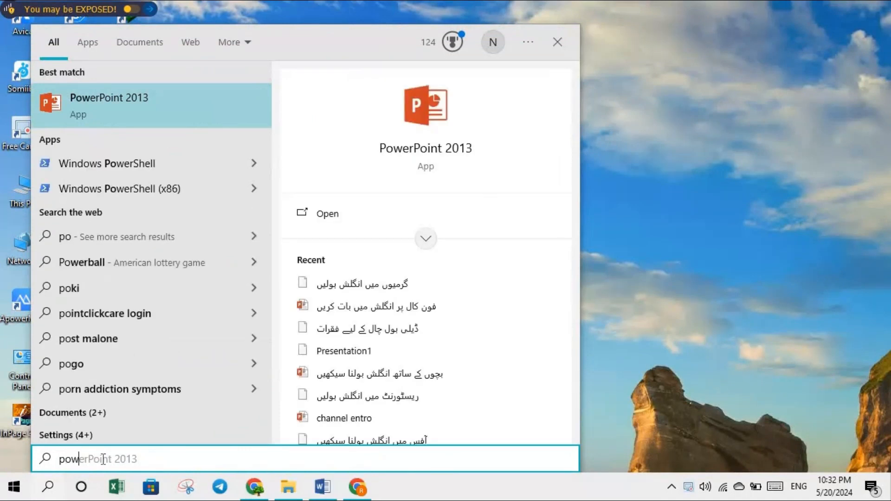
text(w)
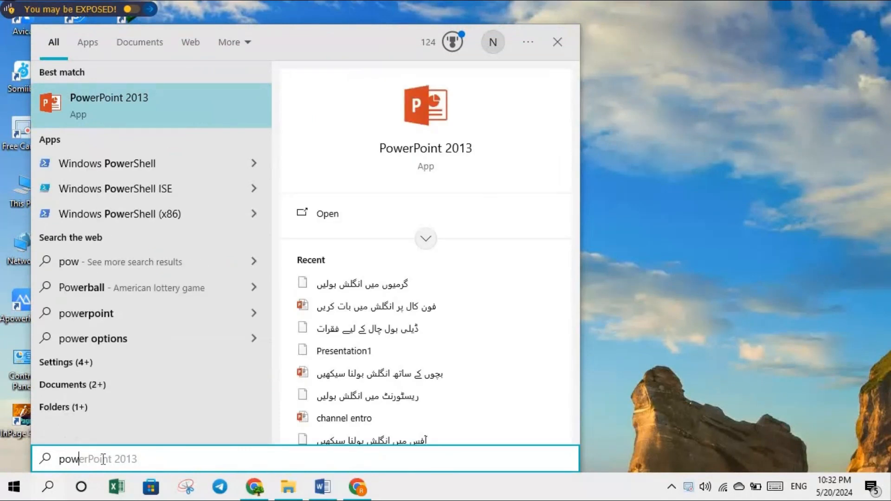
click(118, 344)
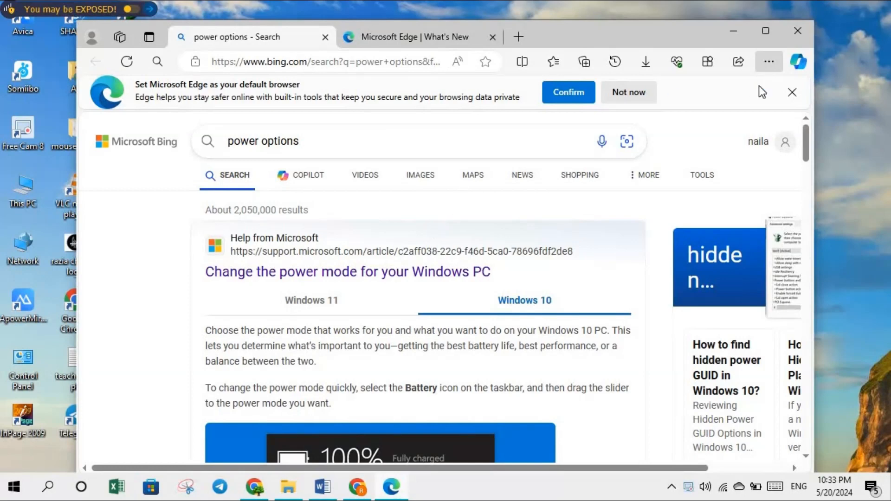
click(801, 31)
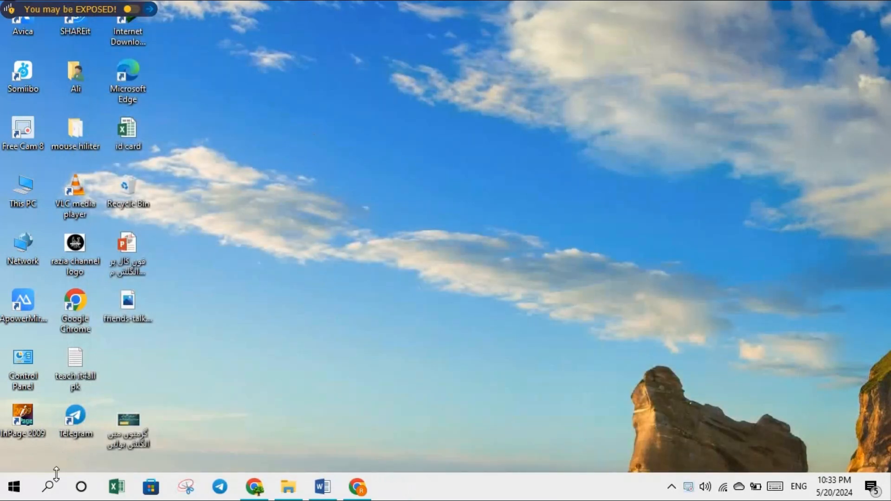
Search Windows for "eidit po", open the suggested "edit power plan" web results, and read through the instructions for editing a power plan
click(48, 486)
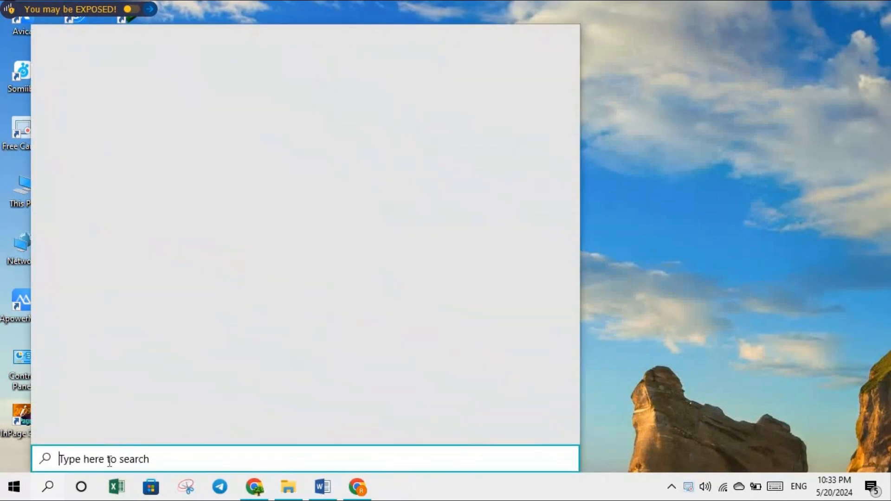
text(po)
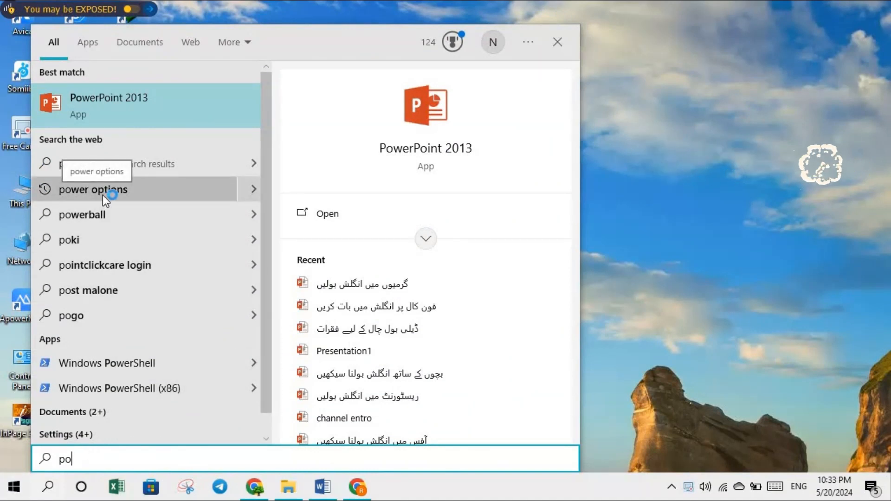
click(134, 199)
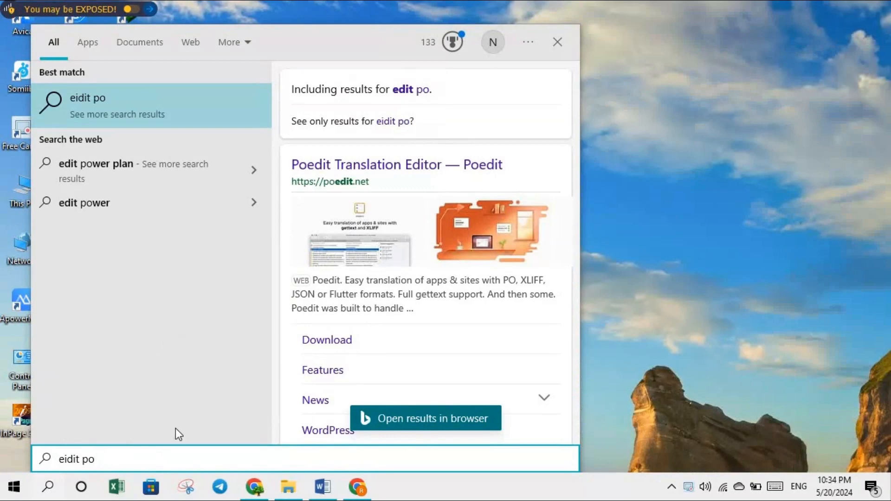
click(108, 169)
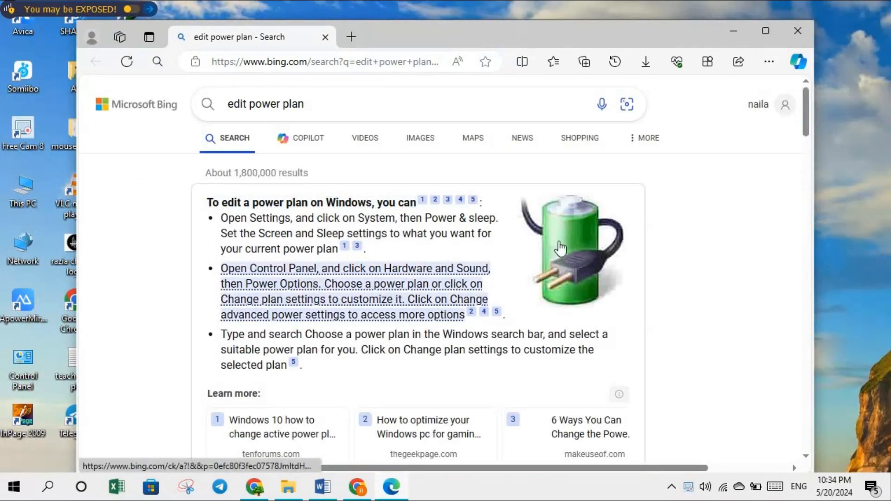
drag(807, 119, 809, 182)
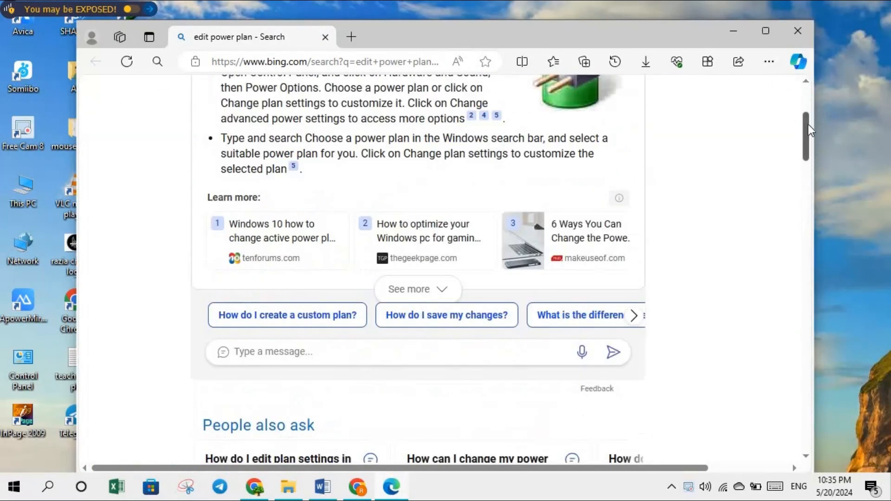
drag(804, 132, 801, 92)
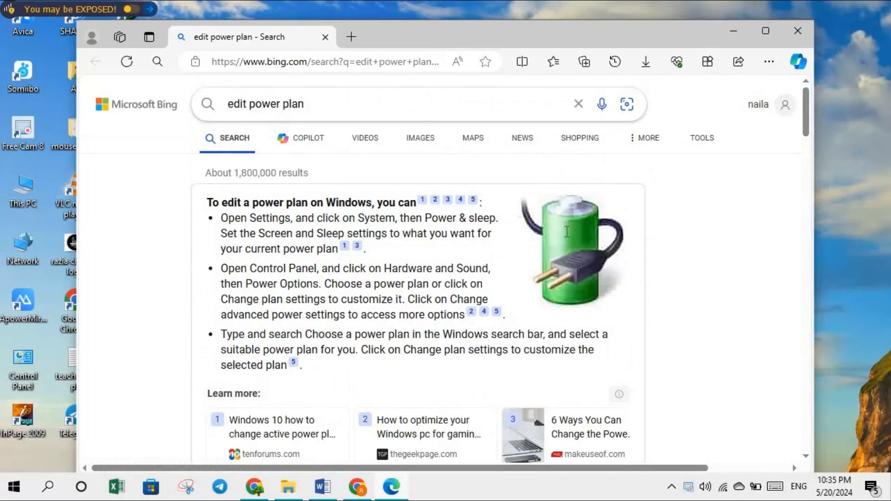
drag(808, 122, 844, 221)
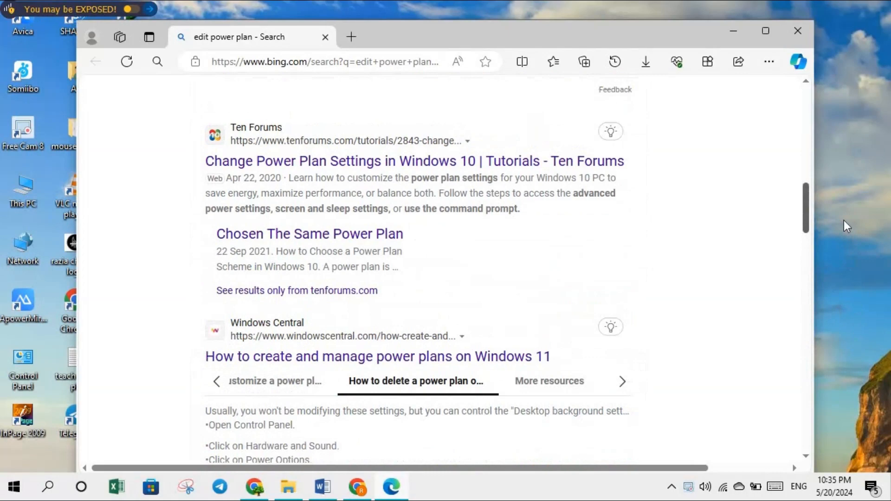
drag(844, 220, 823, 105)
drag(809, 140, 808, 100)
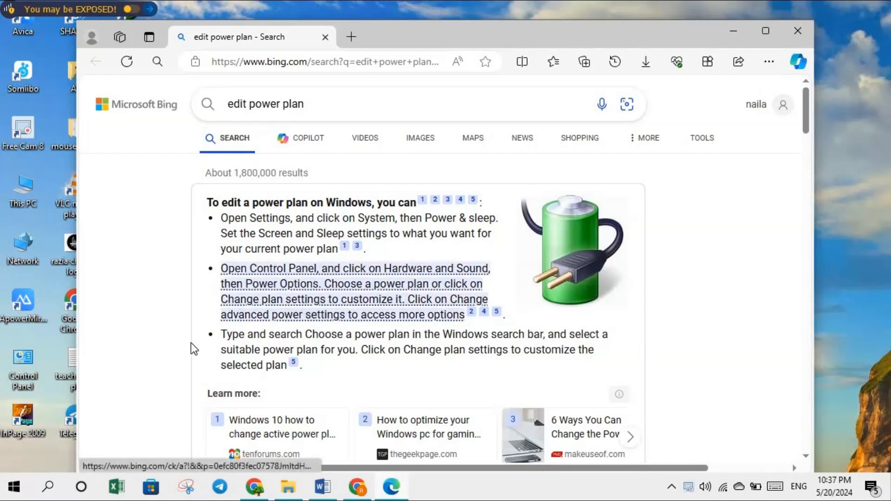
Search Windows for "dis" and open the Disk Cleanup app
click(49, 495)
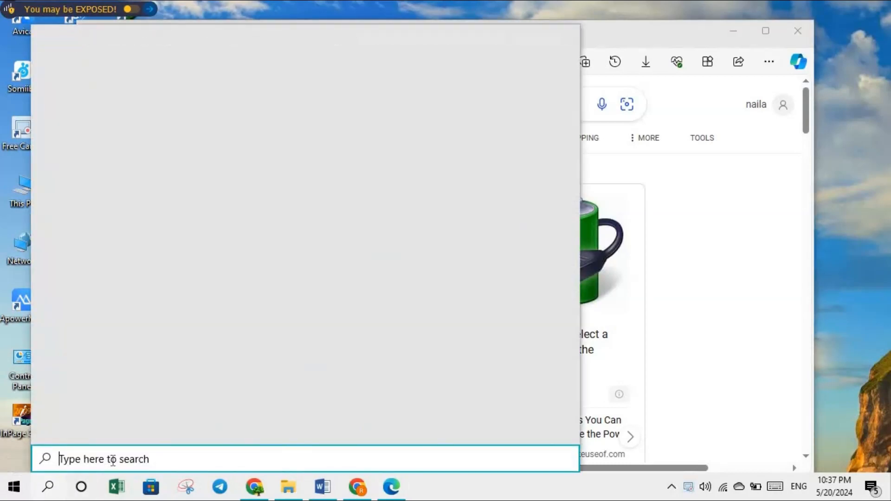
text(d)
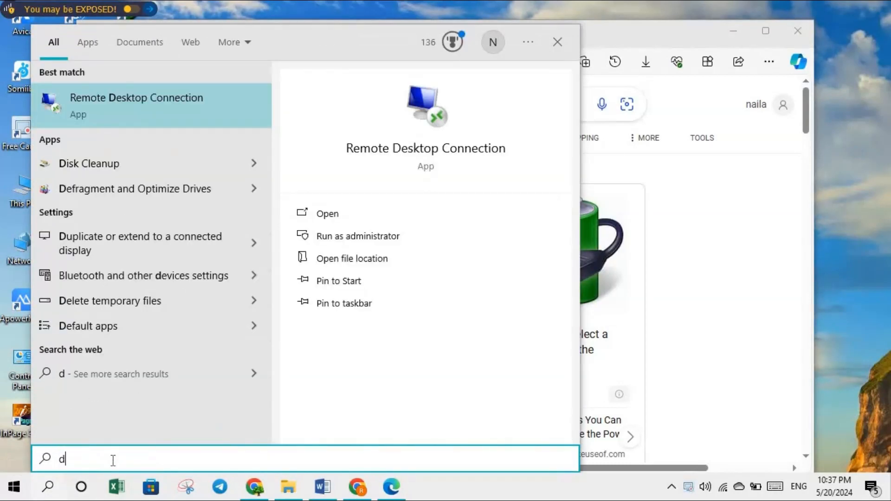
text(is)
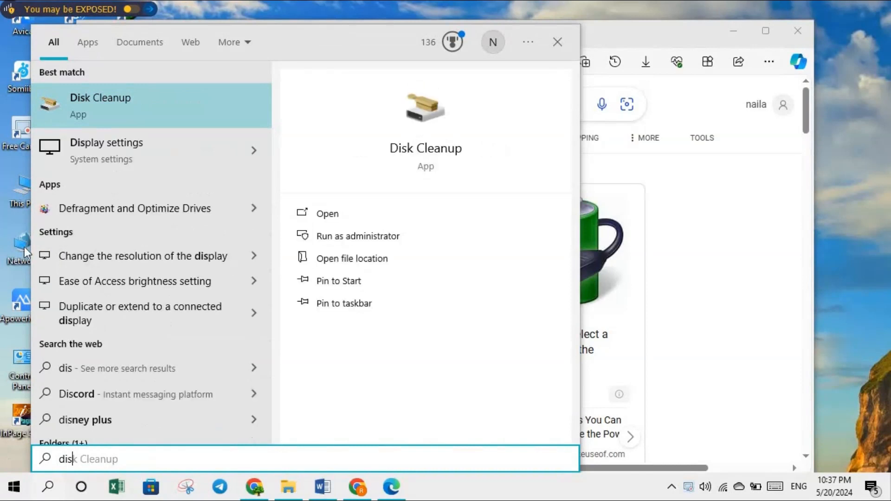
click(113, 108)
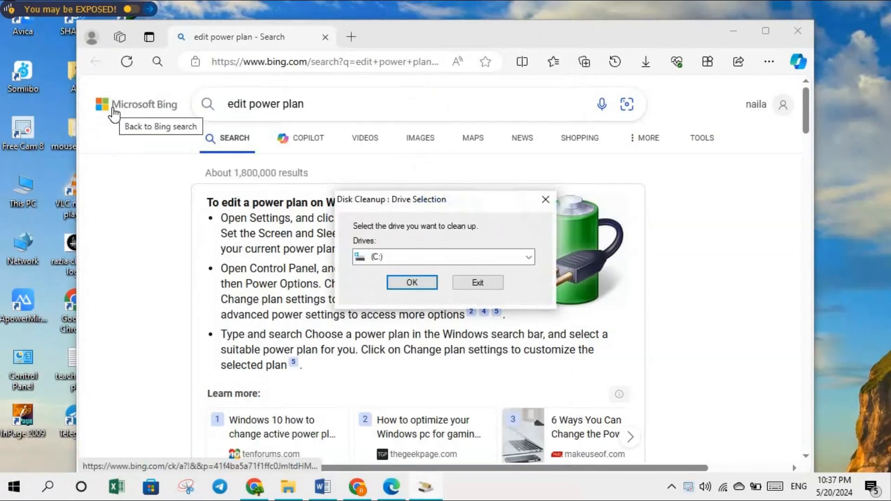
Minimize the browser, check the list of drives in Disk Cleanup, and start the cleanup scan for drive (C:)
click(524, 258)
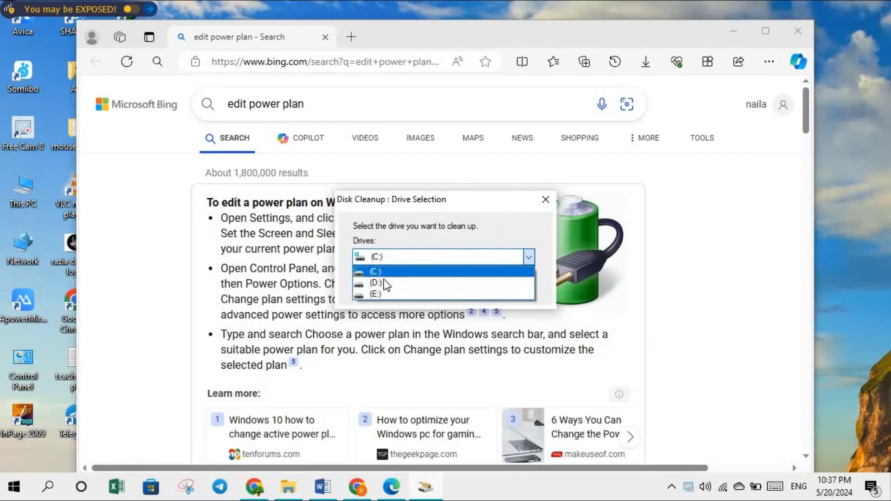
click(733, 29)
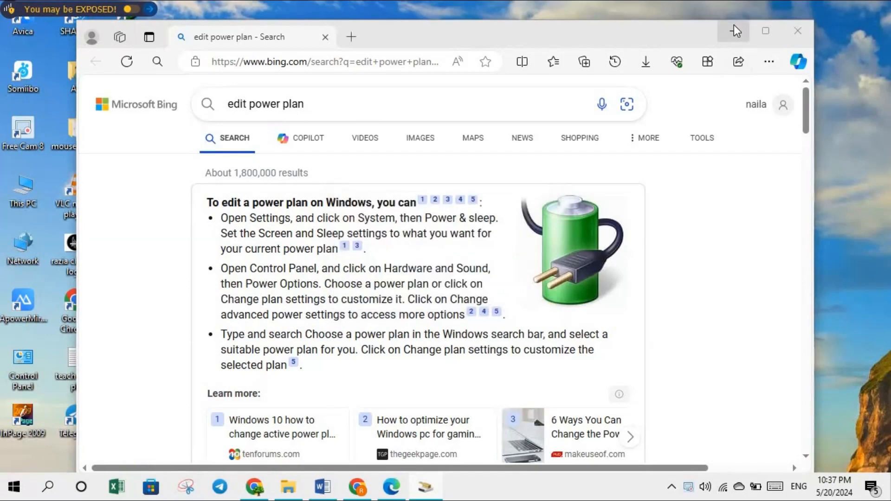
click(528, 256)
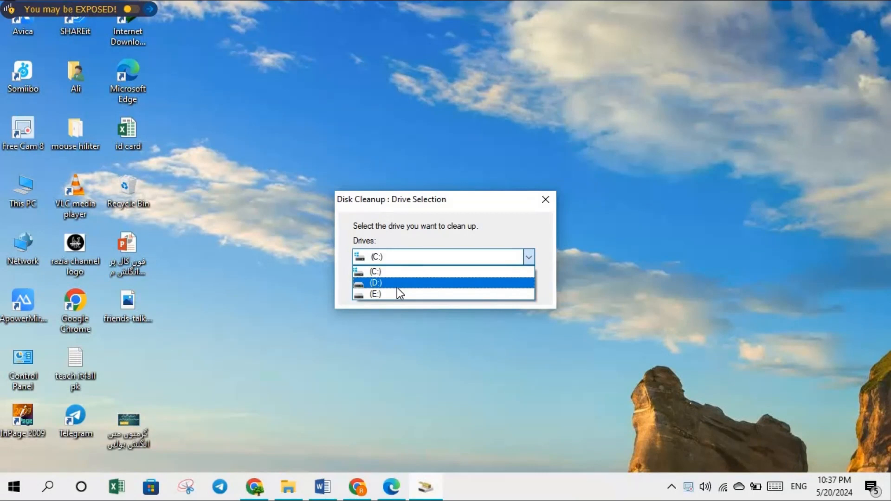
click(529, 256)
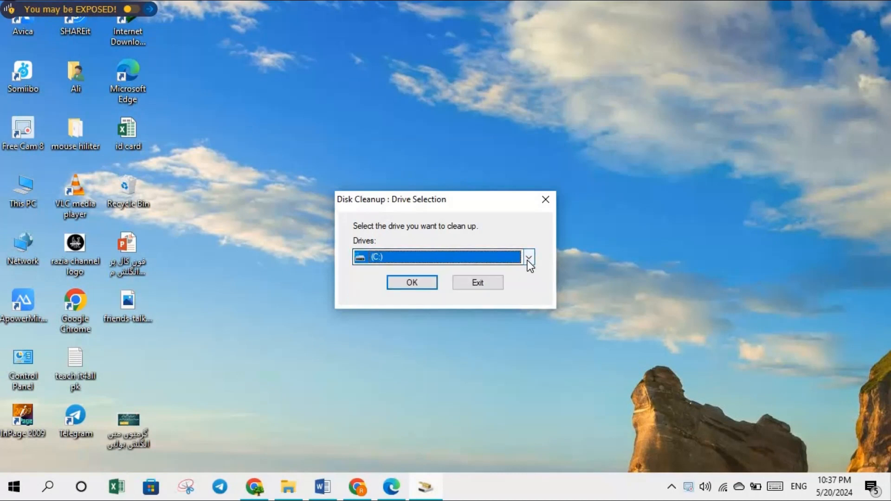
click(529, 258)
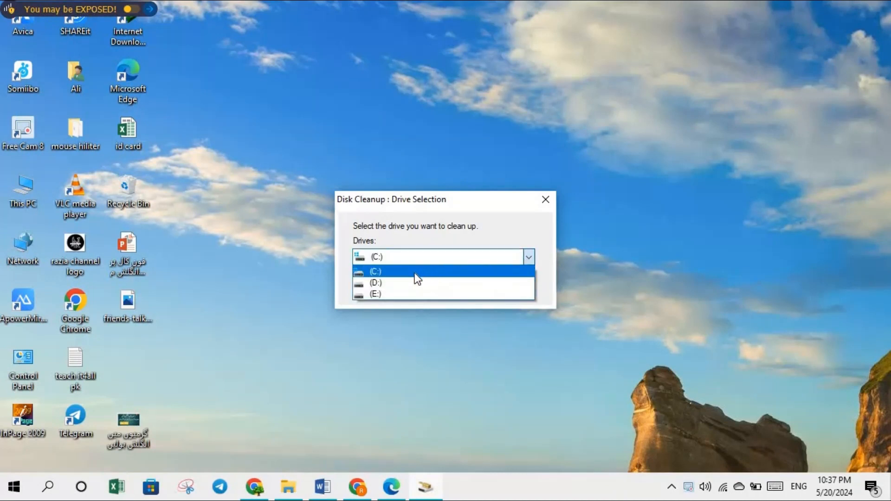
click(619, 259)
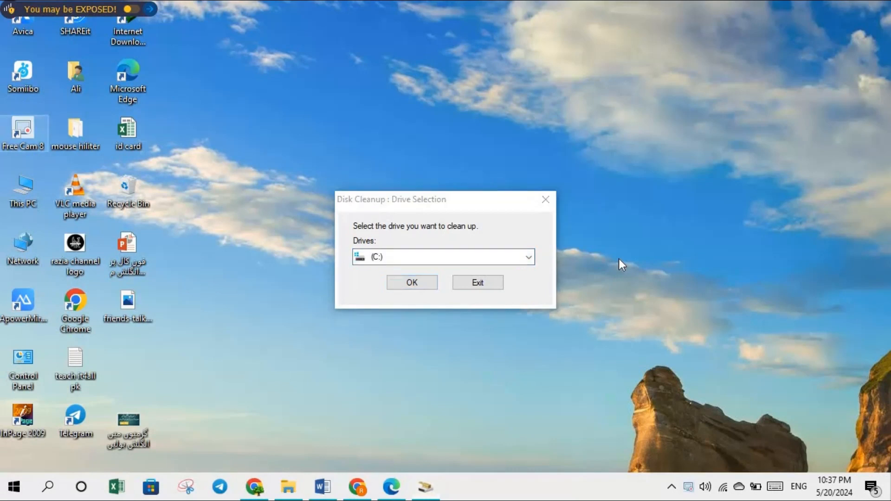
click(420, 284)
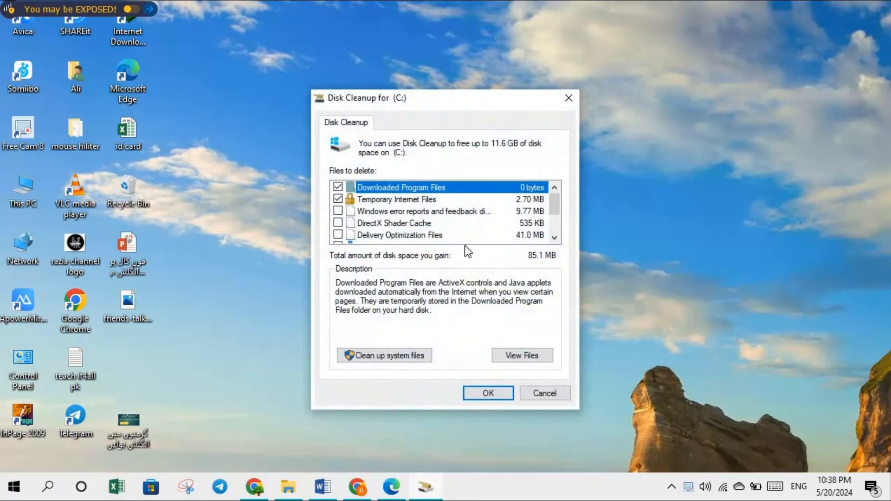
Mark Windows error reports and feedback diagnostics, Delivery Optimization Files and DirectX Shader Cache for deletion from drive (C:)
click(337, 211)
click(337, 235)
click(337, 223)
Add Downloads, Recycle Bin and Temporary files to the categories marked for deletion from drive (C:)
drag(555, 204, 555, 214)
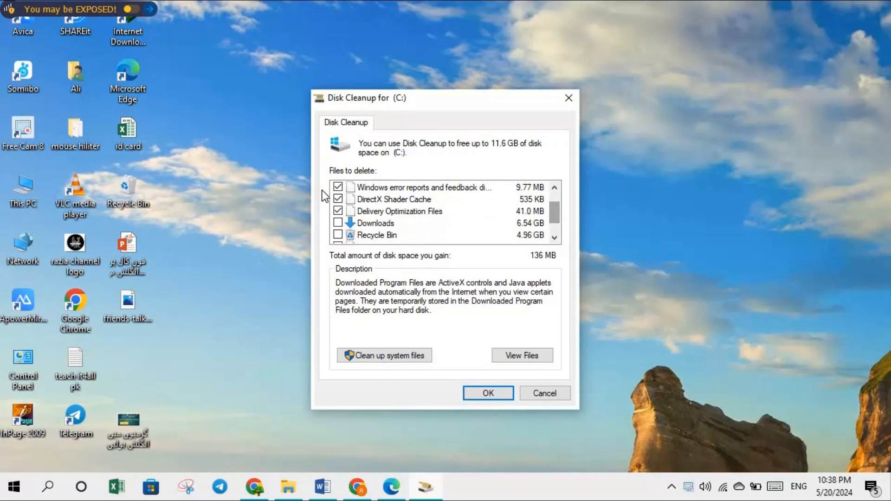
click(337, 223)
click(338, 235)
drag(555, 218, 555, 226)
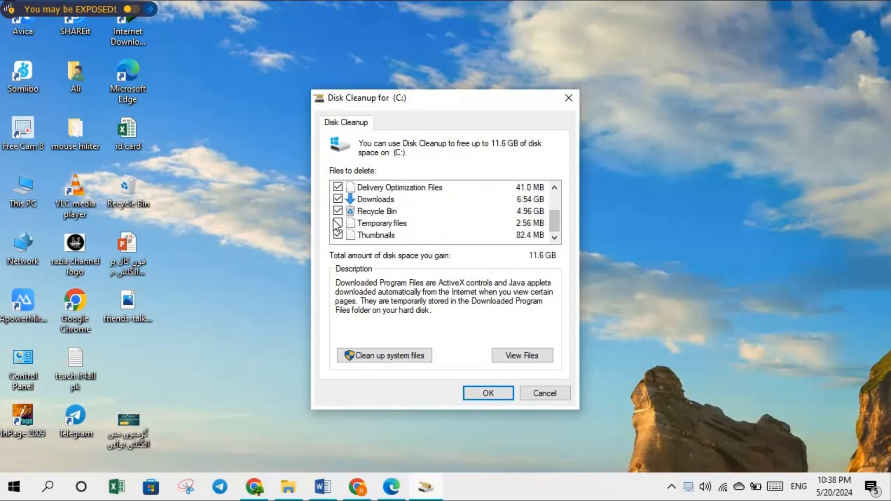
click(399, 223)
key(space)
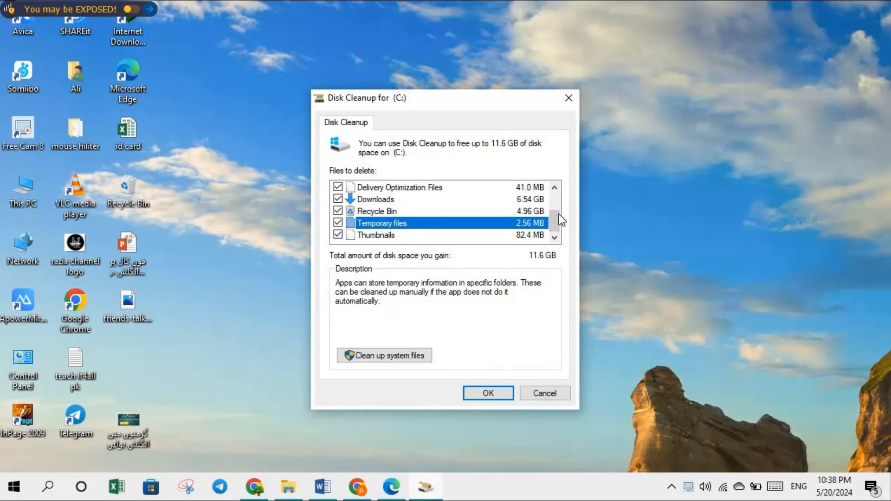
Start the cleanup of all marked file categories on drive (C:) and confirm their deletion
mouse_move(553, 227)
mouse_down()
mouse_move(562, 178)
mouse_move(561, 224)
mouse_up()
click(493, 394)
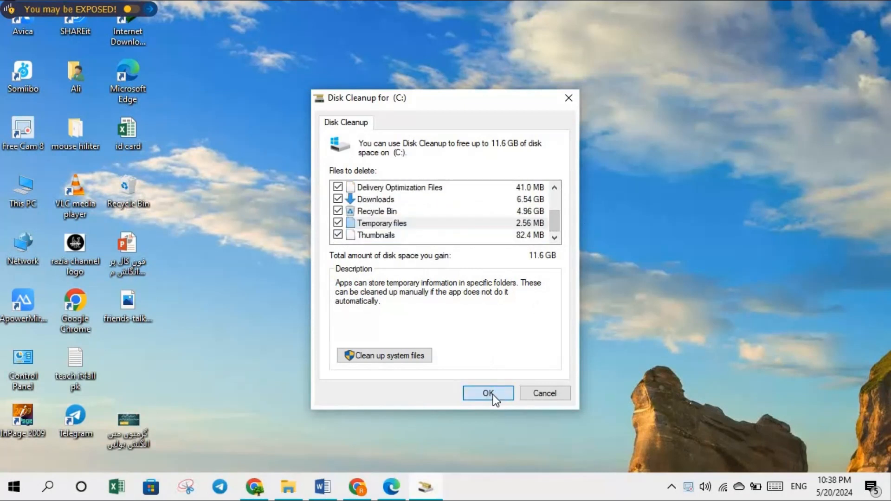
click(467, 252)
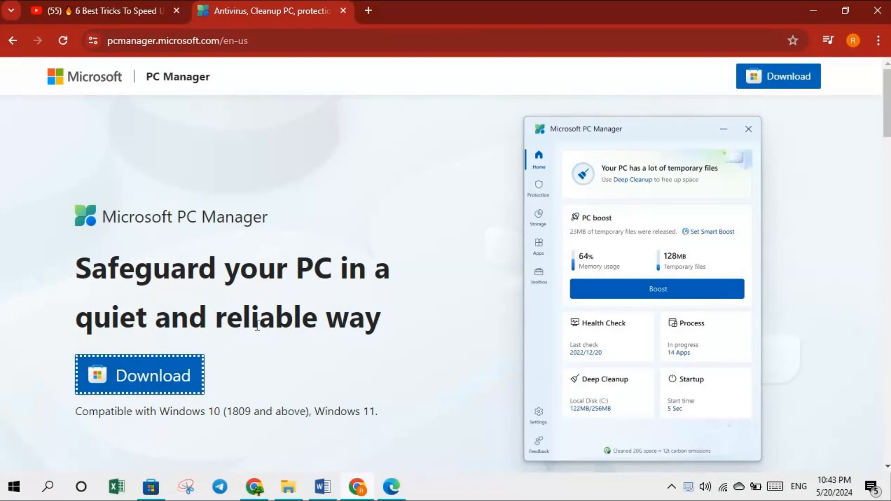
click(47, 486)
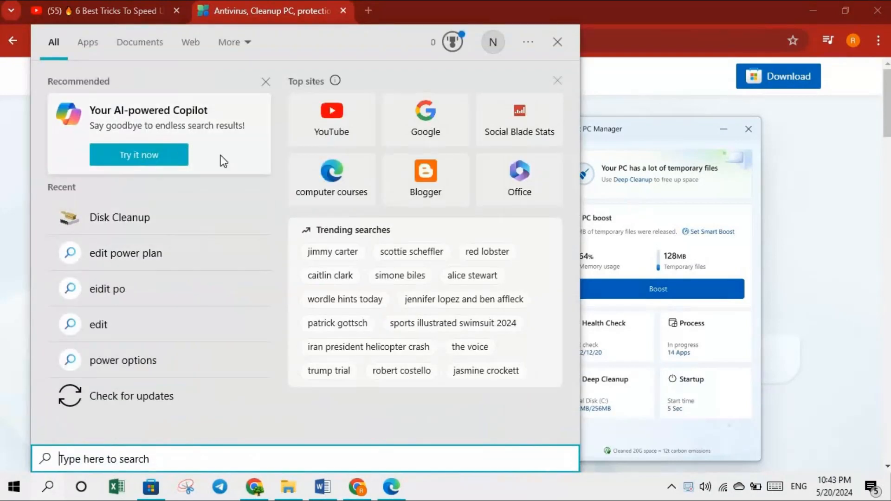
click(557, 43)
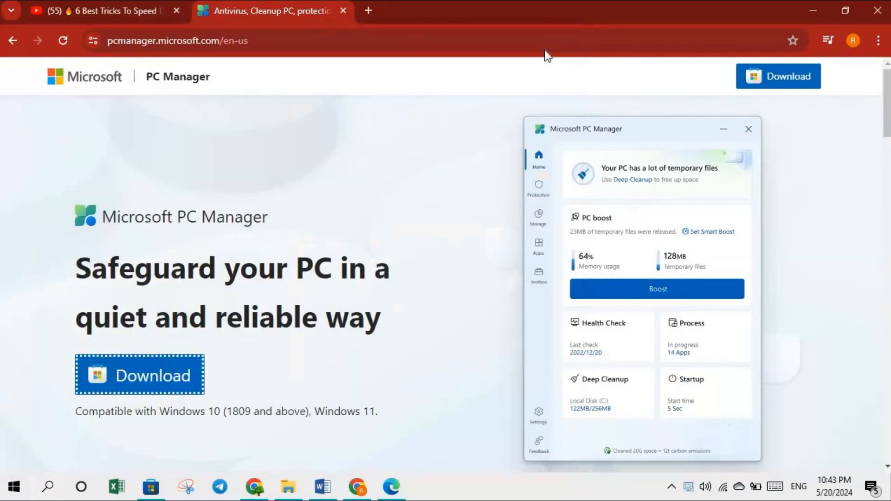
click(151, 495)
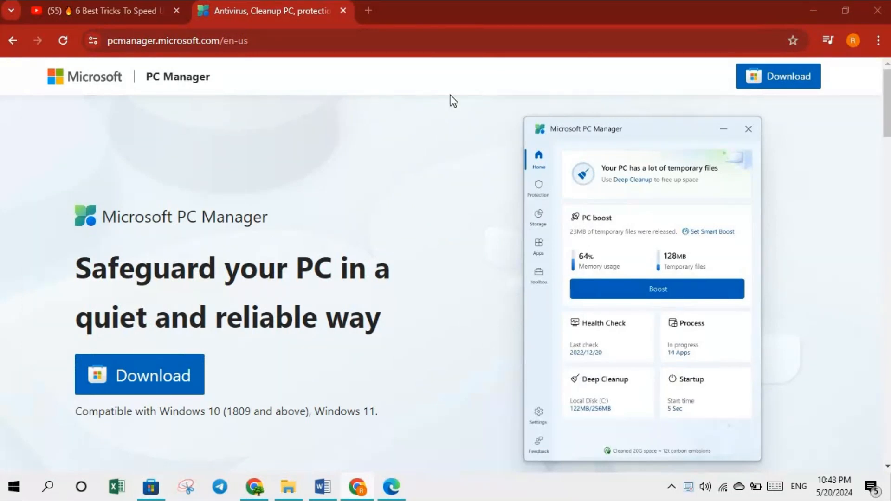
Request the Microsoft PC Manager download from its website and allow the site to open Microsoft Store
click(144, 377)
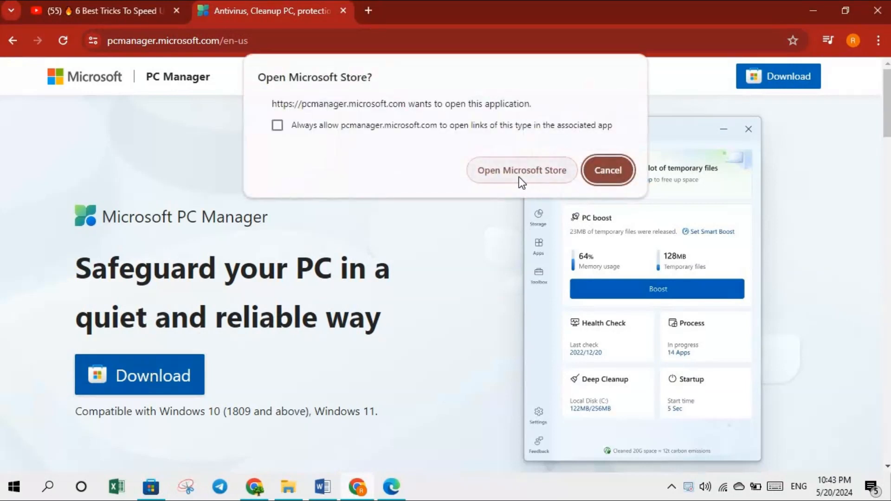
click(519, 176)
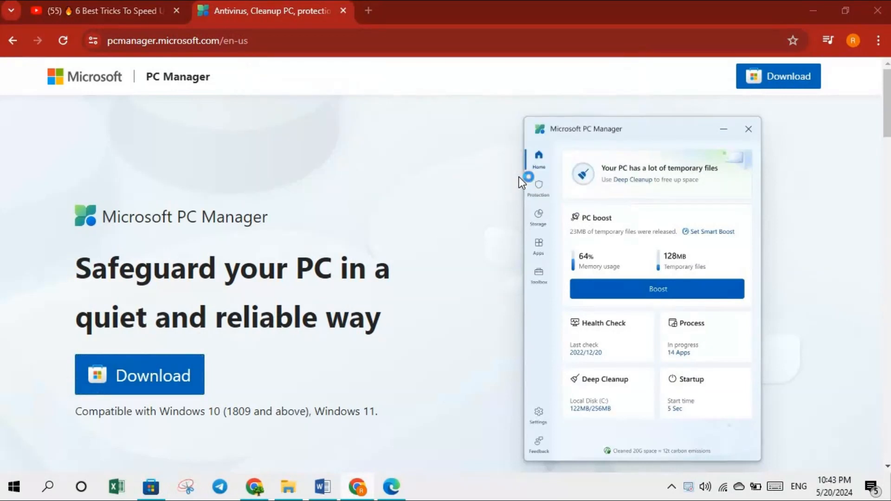